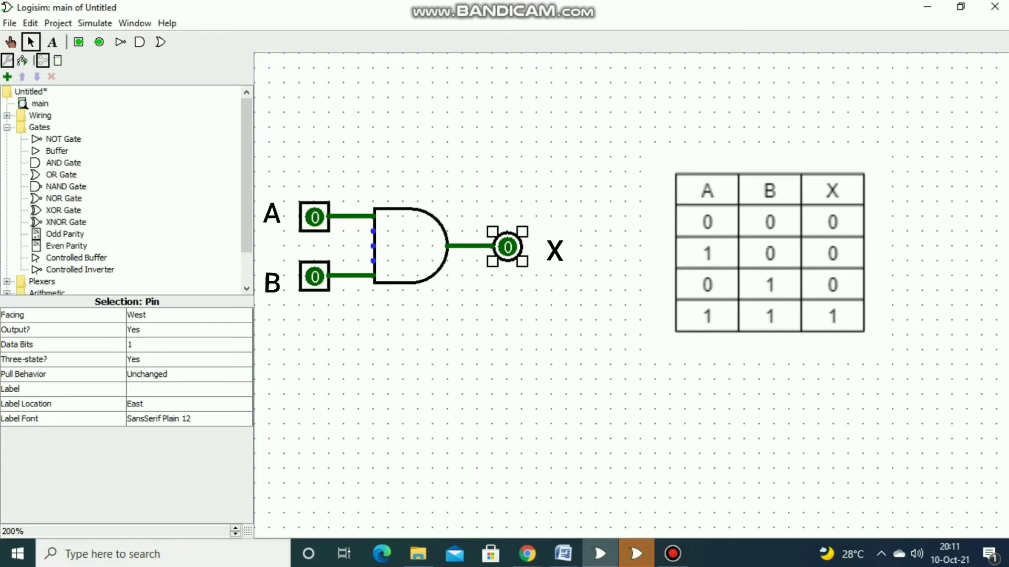
# Test the AND gate by checking both inputs at 0, setting input A to 1, and setting input B to 1
pyautogui.click(314, 217)
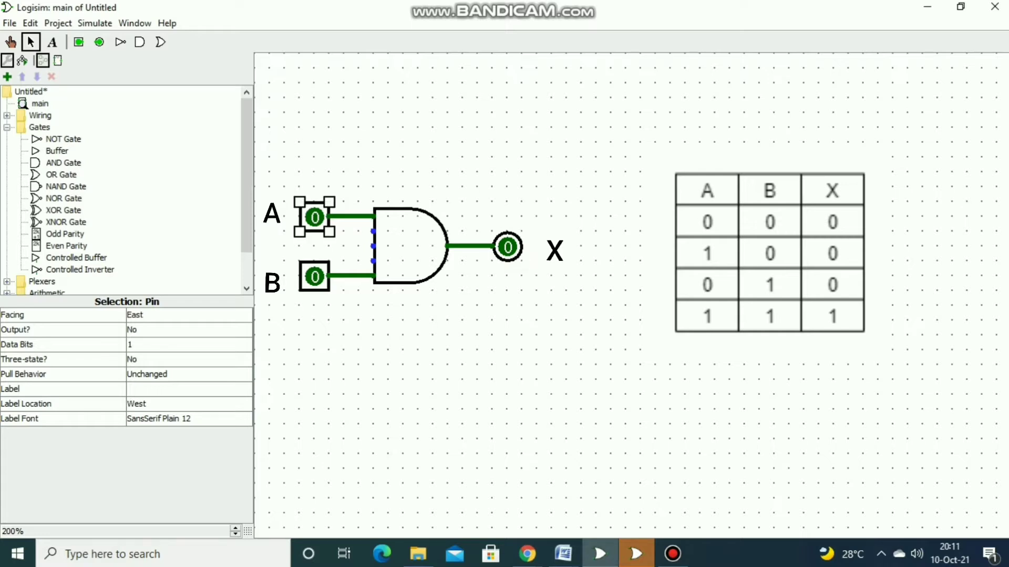
pyautogui.click(314, 277)
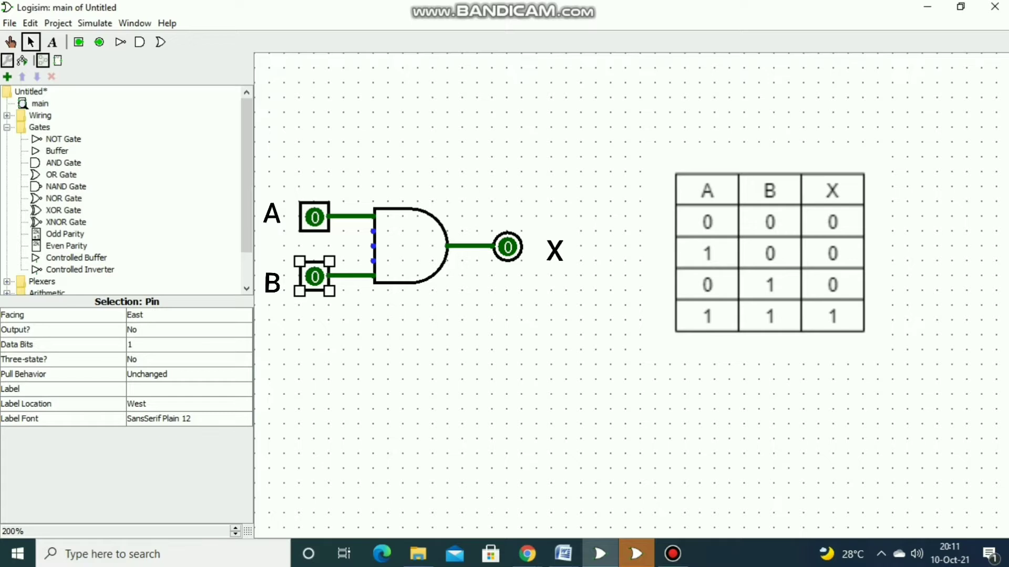
pyautogui.click(507, 247)
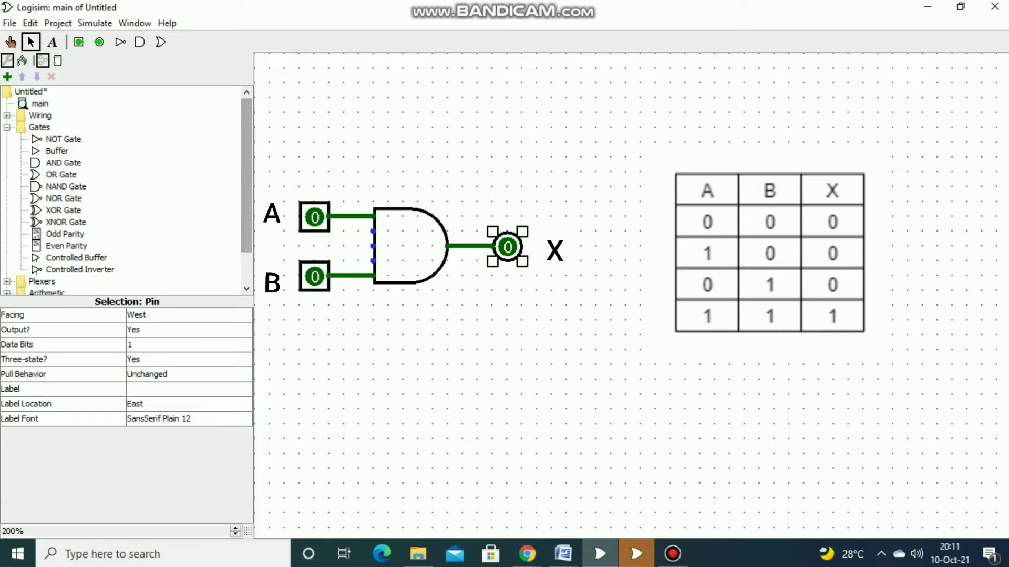
pyautogui.click(10, 42)
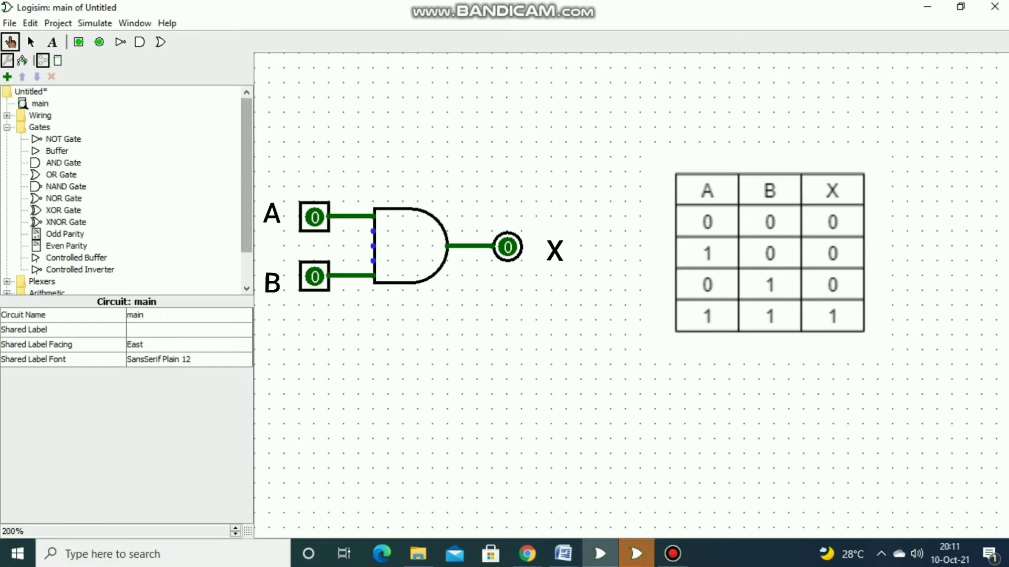
pyautogui.click(314, 217)
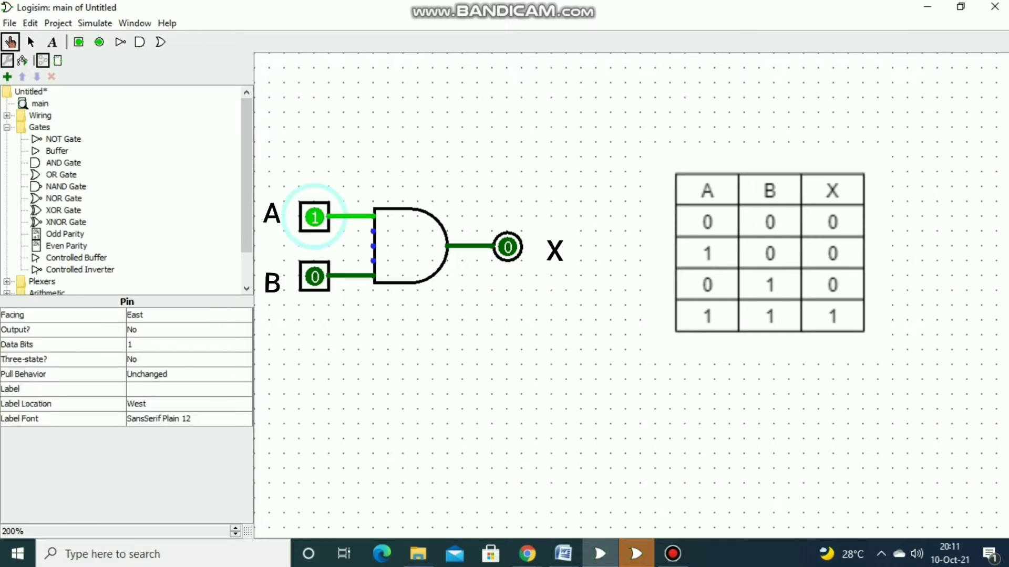
pyautogui.click(508, 247)
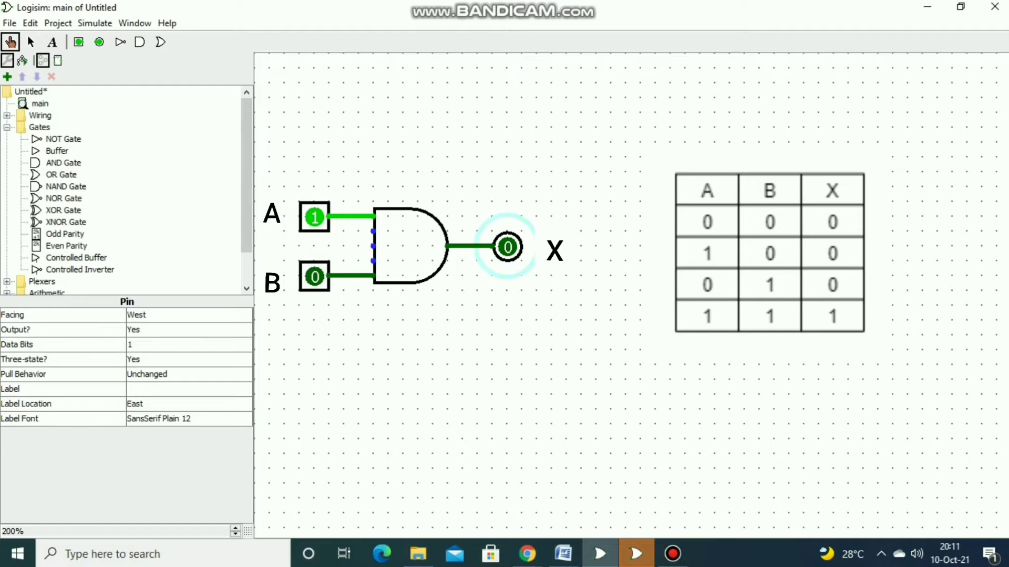
pyautogui.click(315, 276)
pyautogui.click(507, 247)
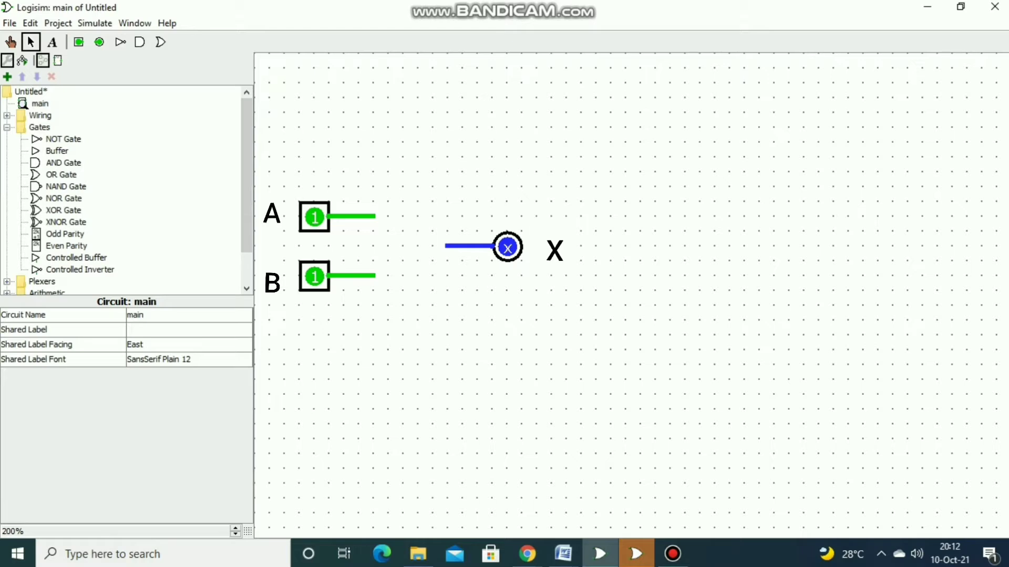
# Place an OR gate between the existing input and output wires and test it with inputs A and B set to 0
pyautogui.click(62, 175)
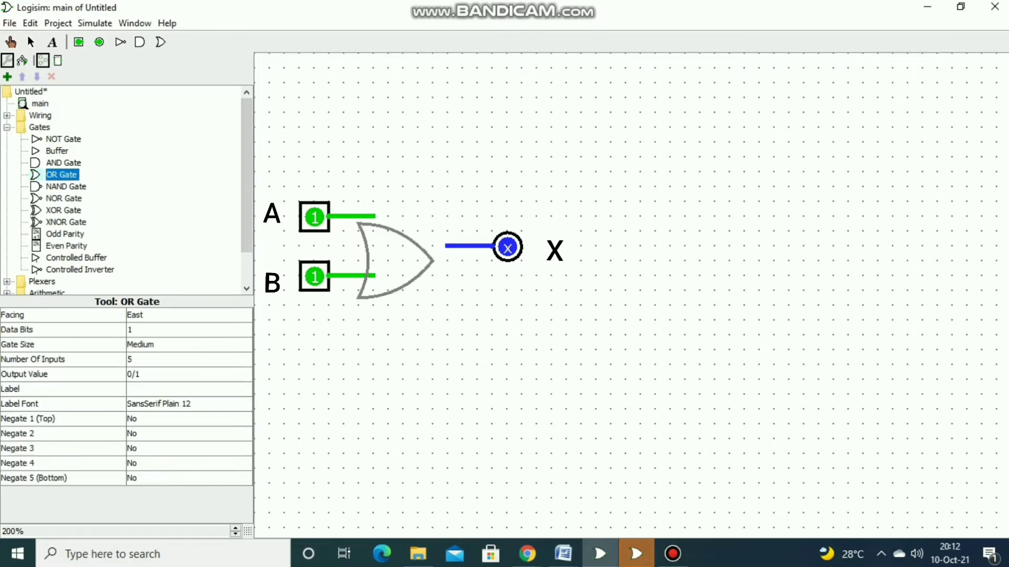
pyautogui.click(447, 246)
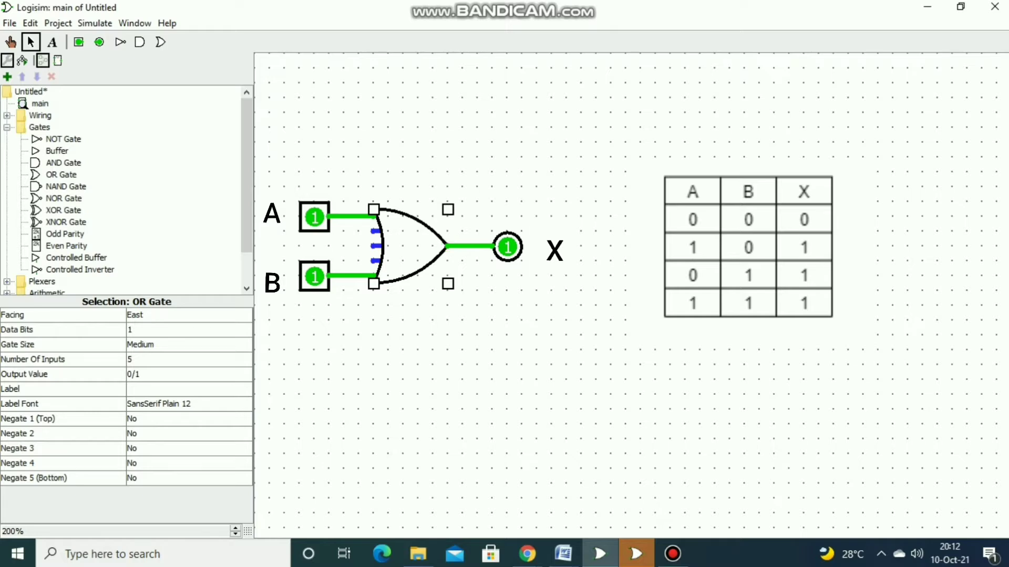
pyautogui.click(10, 42)
pyautogui.click(314, 217)
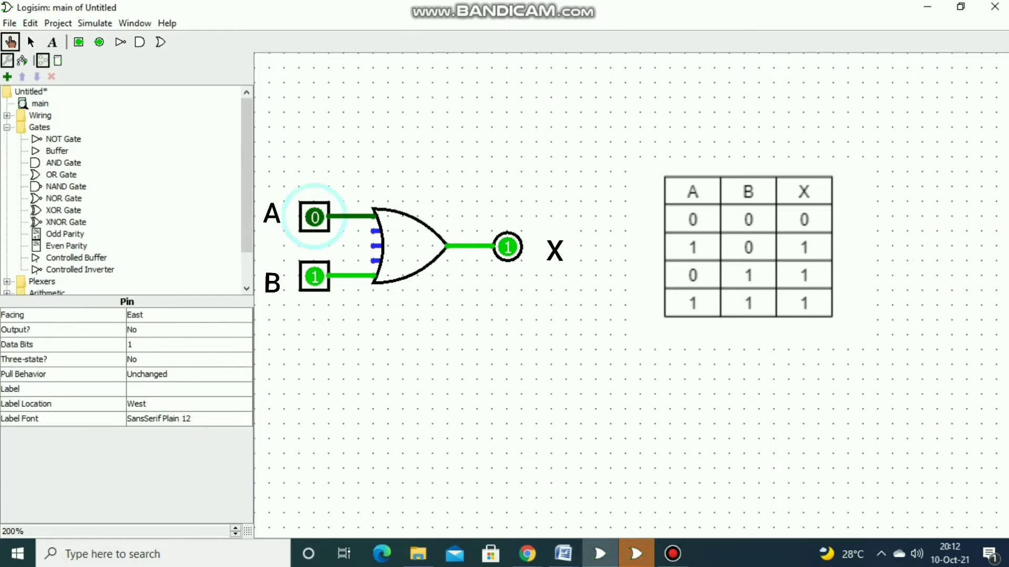
pyautogui.click(314, 276)
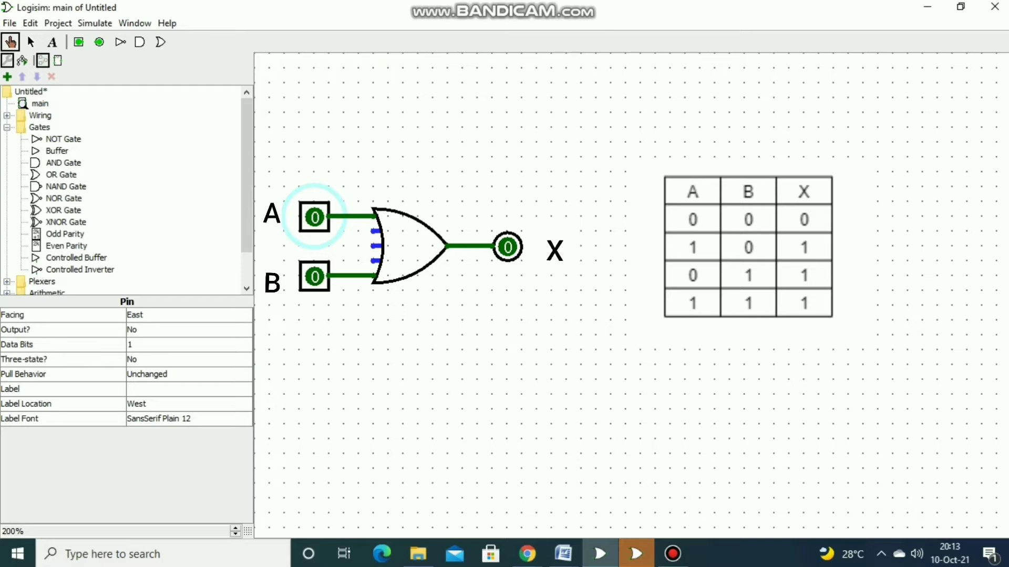
pyautogui.click(508, 246)
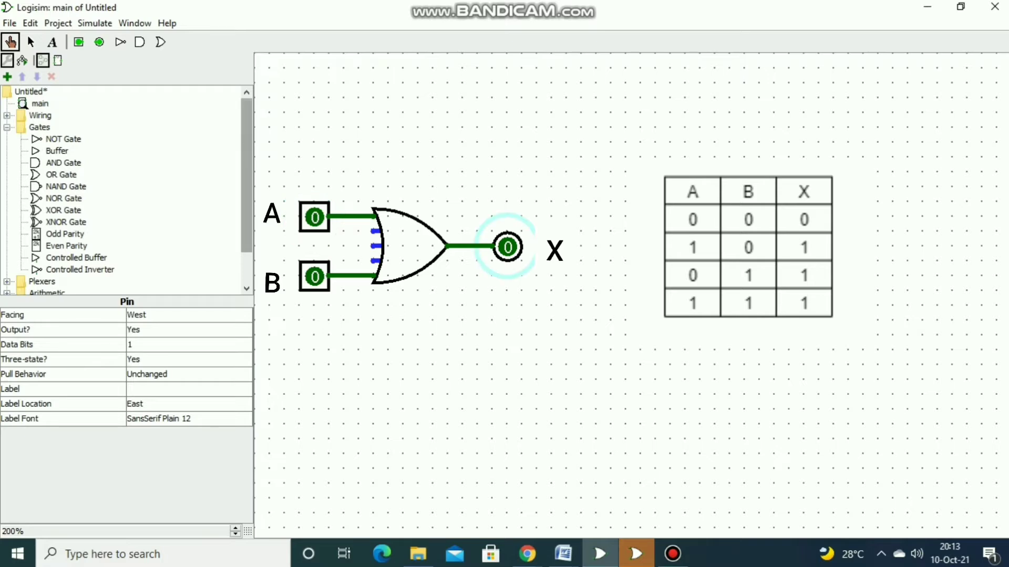
# Test the OR gate with A = 1 and B = 0, A = 0 and B = 1, and both inputs at 1
pyautogui.click(314, 217)
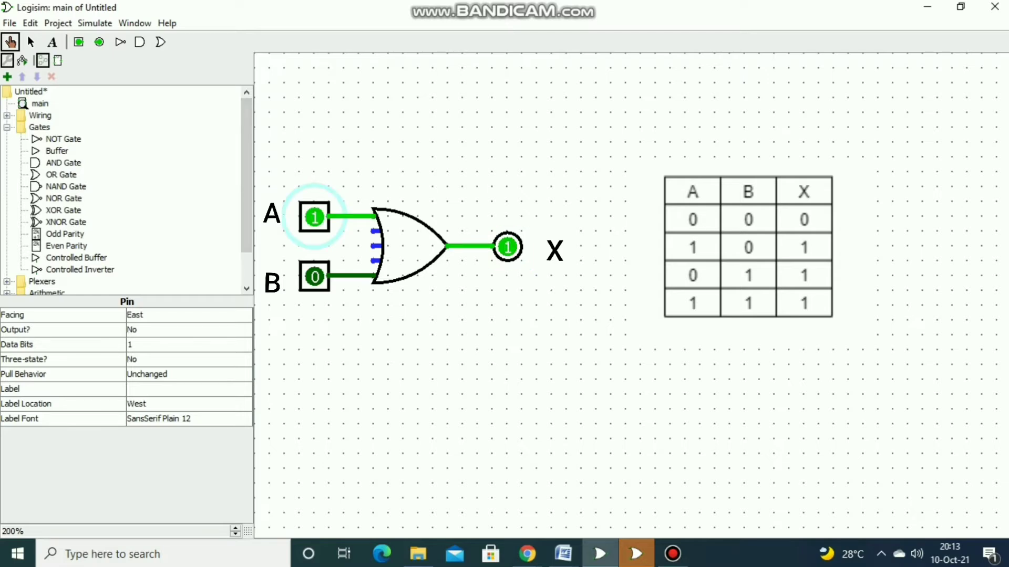
pyautogui.click(314, 217)
pyautogui.click(314, 276)
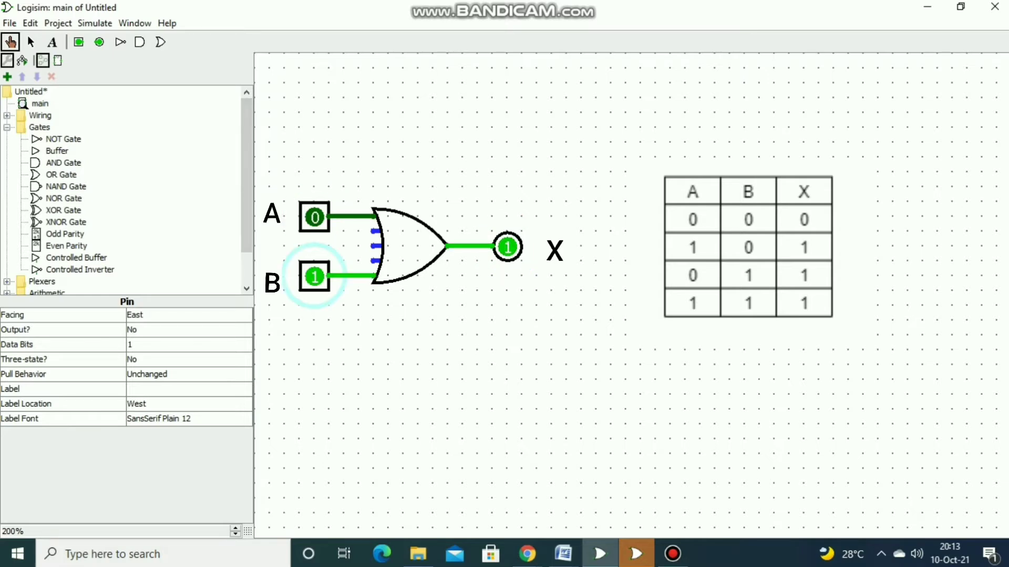
pyautogui.click(508, 247)
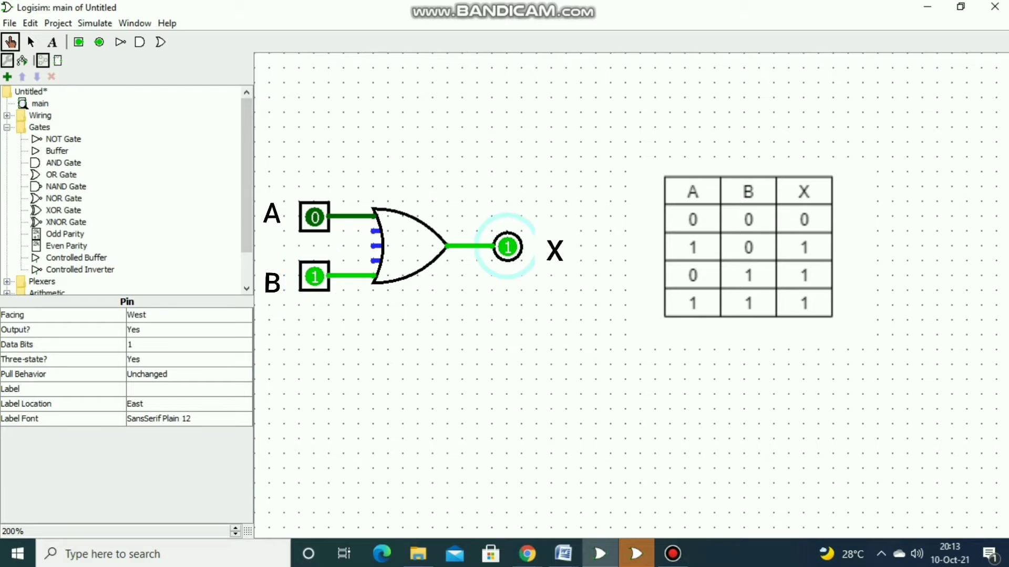
pyautogui.click(315, 217)
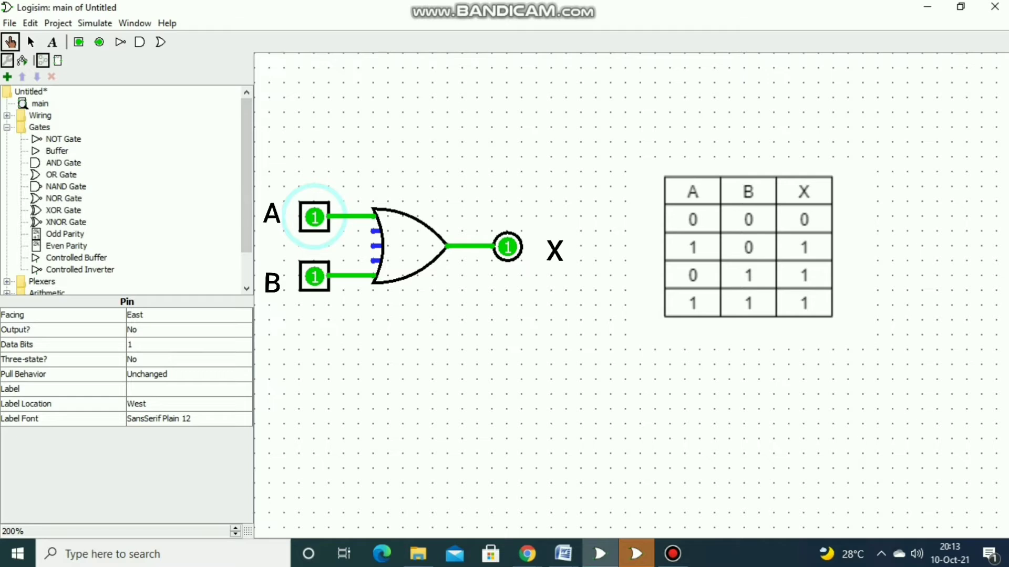
pyautogui.click(508, 246)
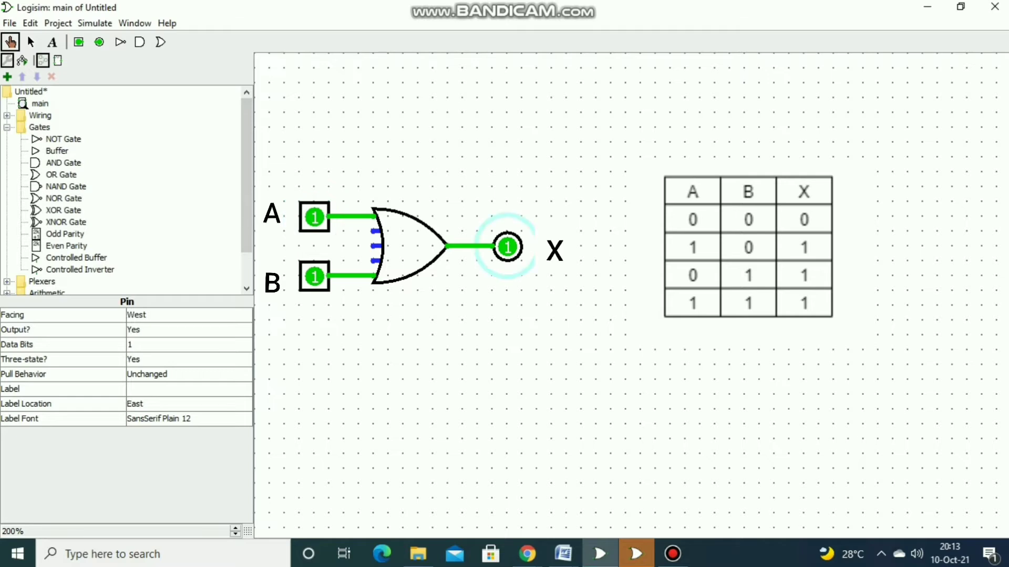
# Place a NOT gate on the empty canvas and draw a wire outward from its input and from its output
pyautogui.click(63, 138)
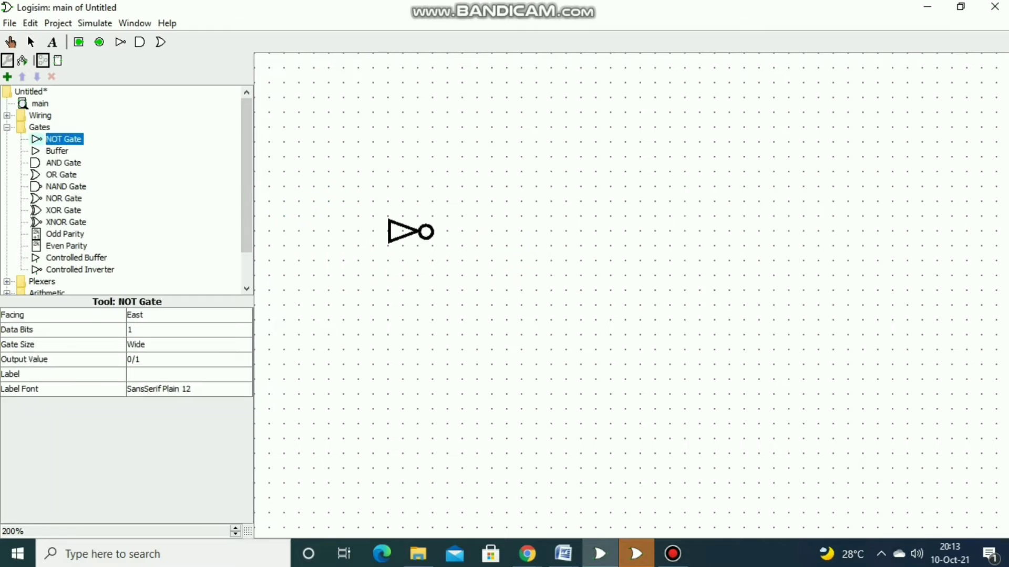
pyautogui.click(431, 231)
pyautogui.moveTo(389, 231); pyautogui.dragTo(341, 232)
pyautogui.moveTo(432, 231); pyautogui.dragTo(465, 231)
# Attach an input pin to the NOT gate's input wire and an output pin to its output wire
pyautogui.click(79, 42)
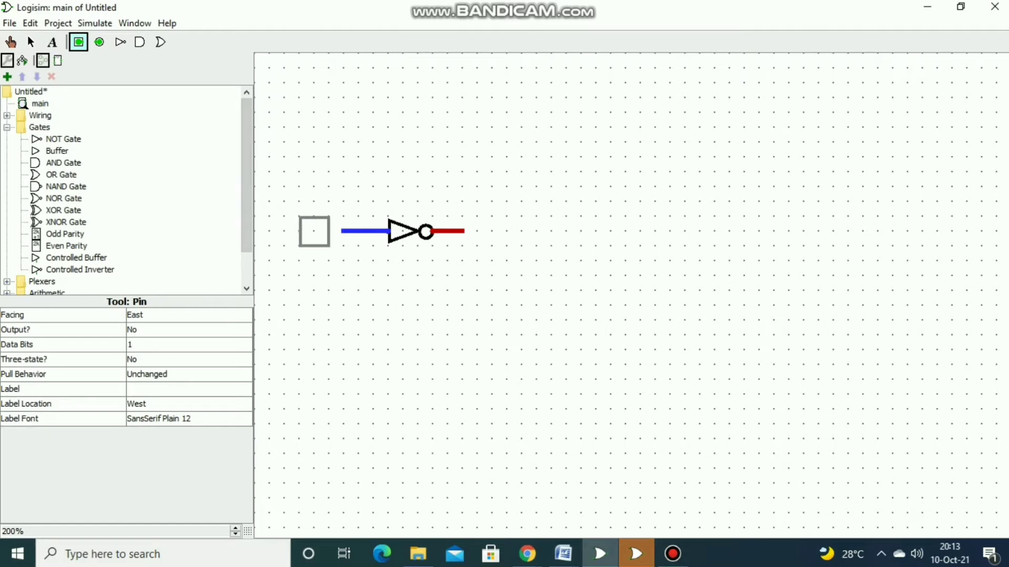
pyautogui.click(329, 231)
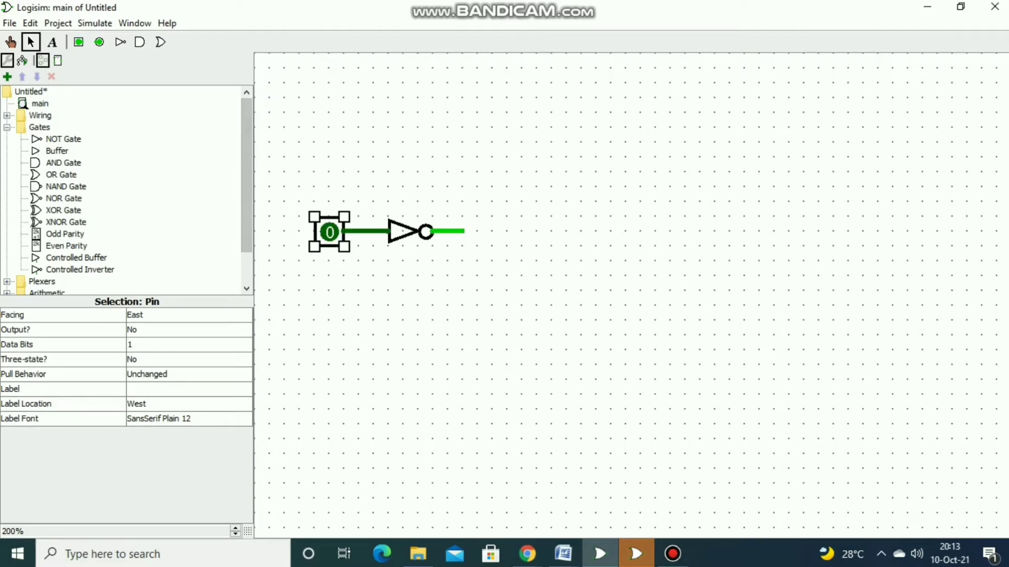
pyautogui.click(99, 42)
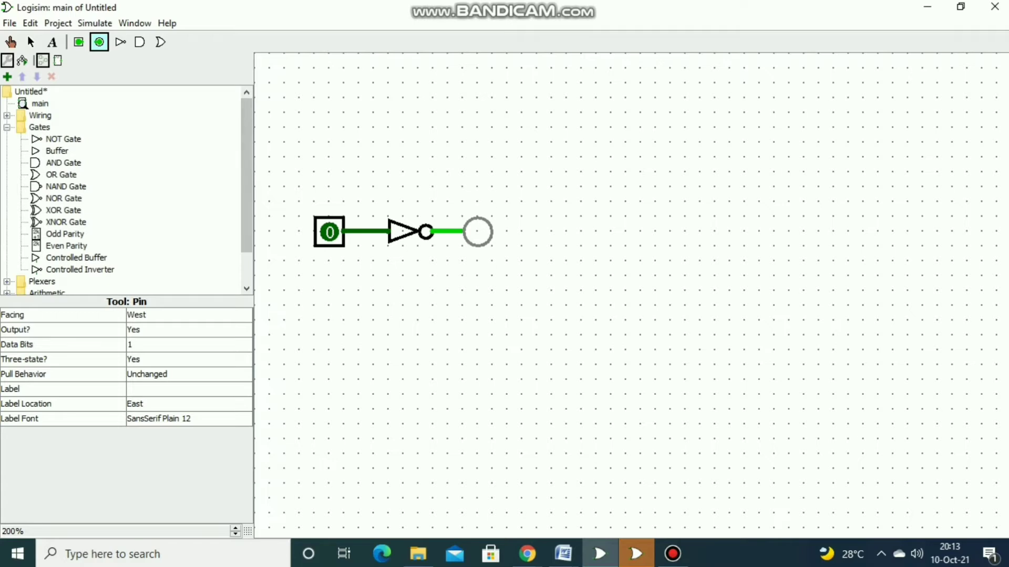
pyautogui.click(462, 232)
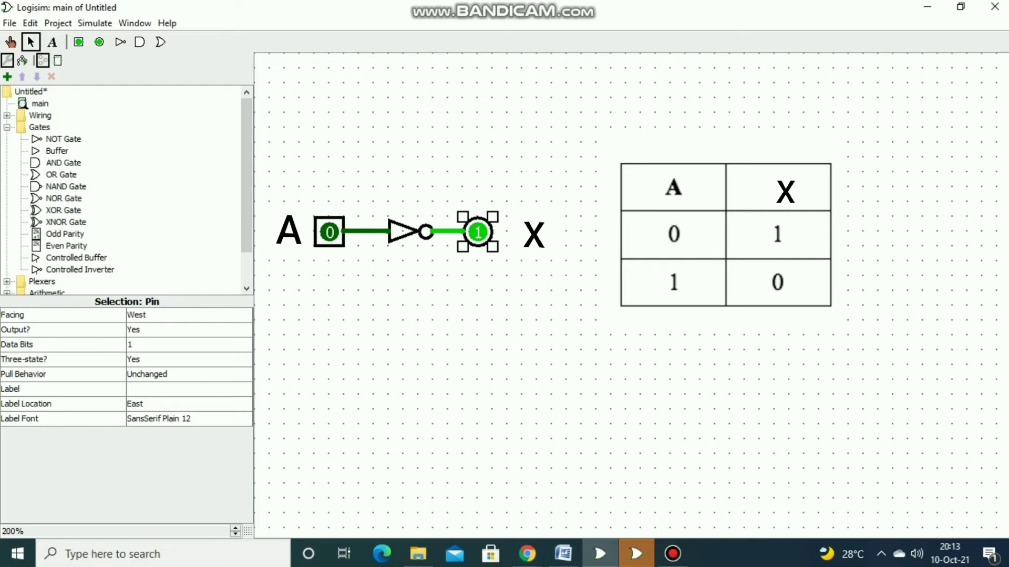
# Test the NOT gate with input A at 0 and at 1, and delete the entire NOT gate circuit
pyautogui.click(329, 232)
pyautogui.click(477, 232)
pyautogui.click(10, 42)
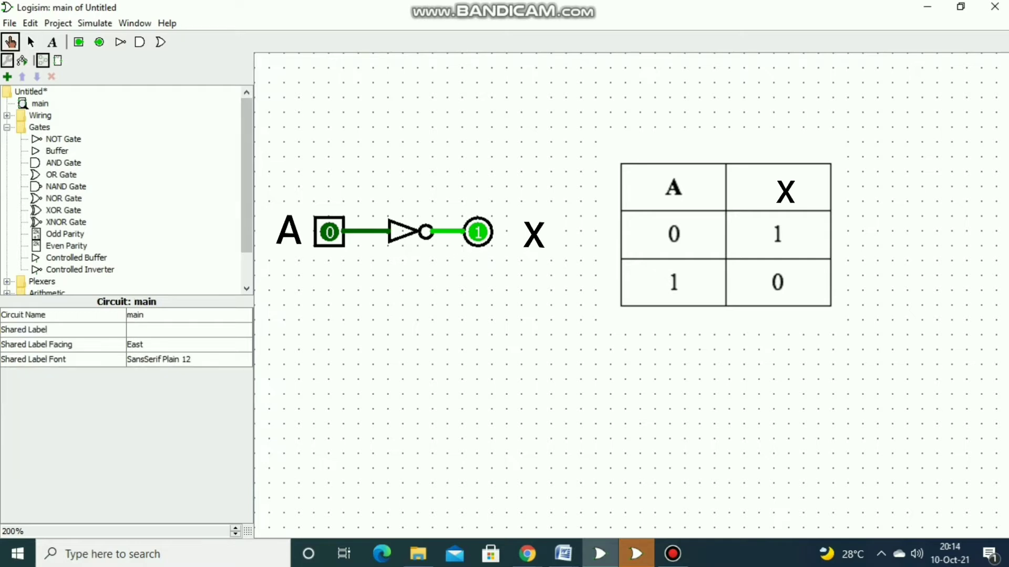
pyautogui.click(329, 232)
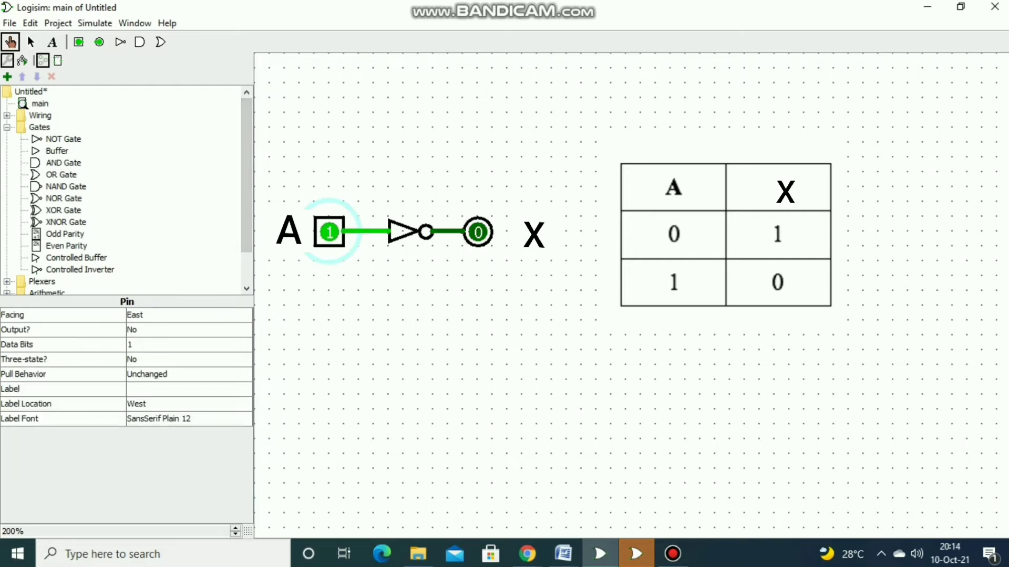
pyautogui.click(478, 232)
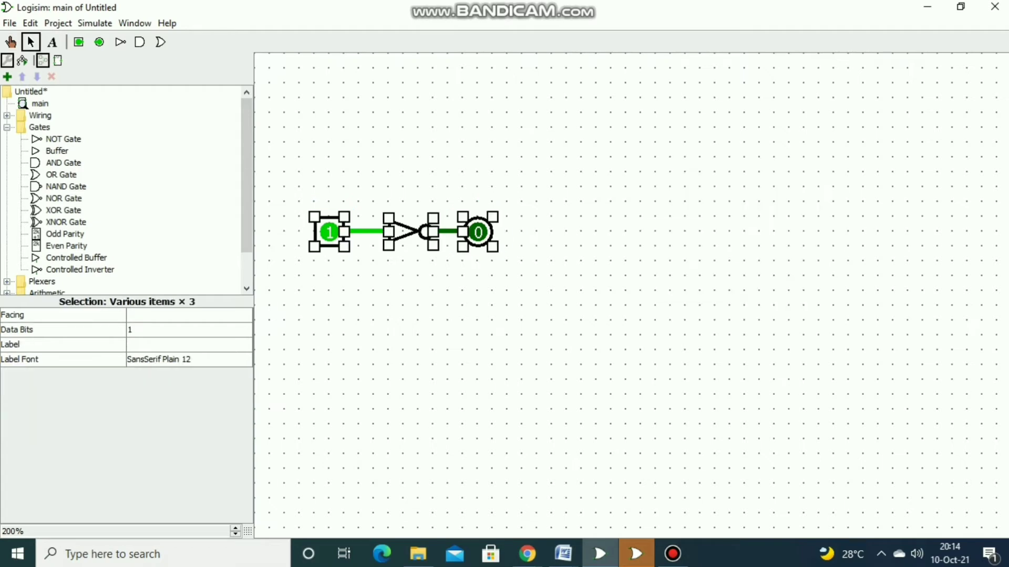
pyautogui.press('Delete')
# Attach an input pin to each of the NAND gate's two input wires and an output pin to its output wire
pyautogui.click(79, 42)
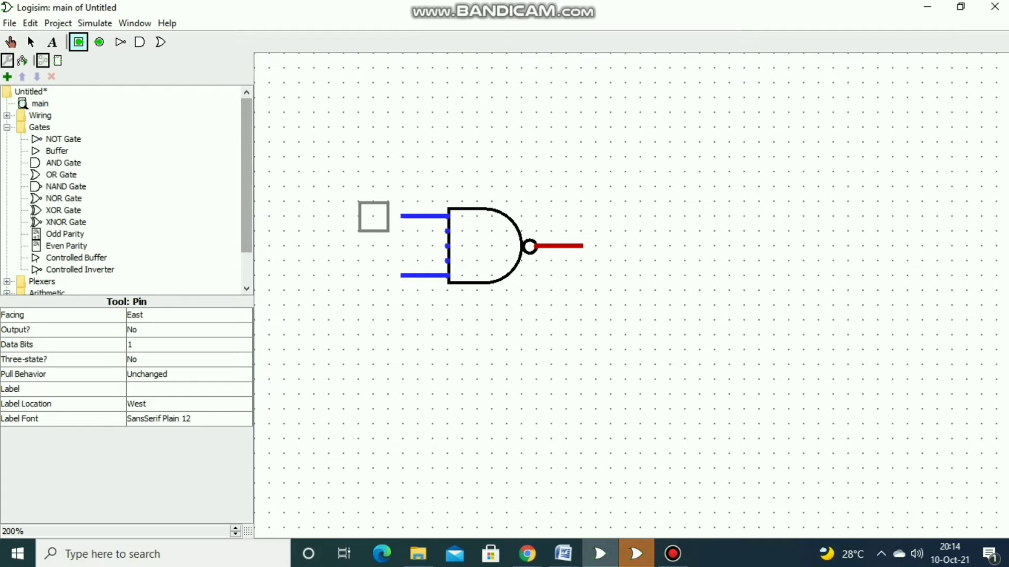
pyautogui.click(389, 217)
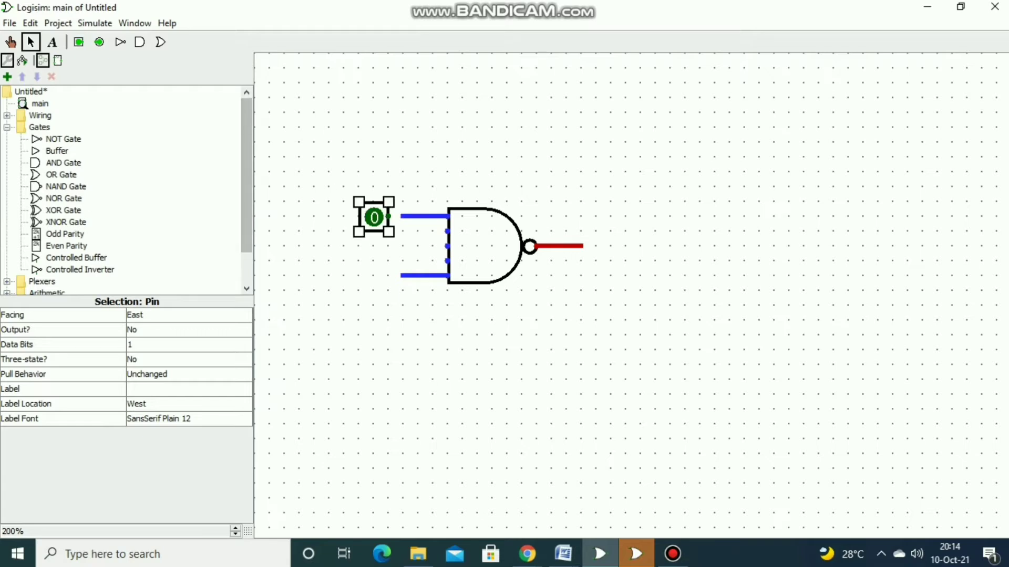
pyautogui.moveTo(374, 217); pyautogui.dragTo(389, 217)
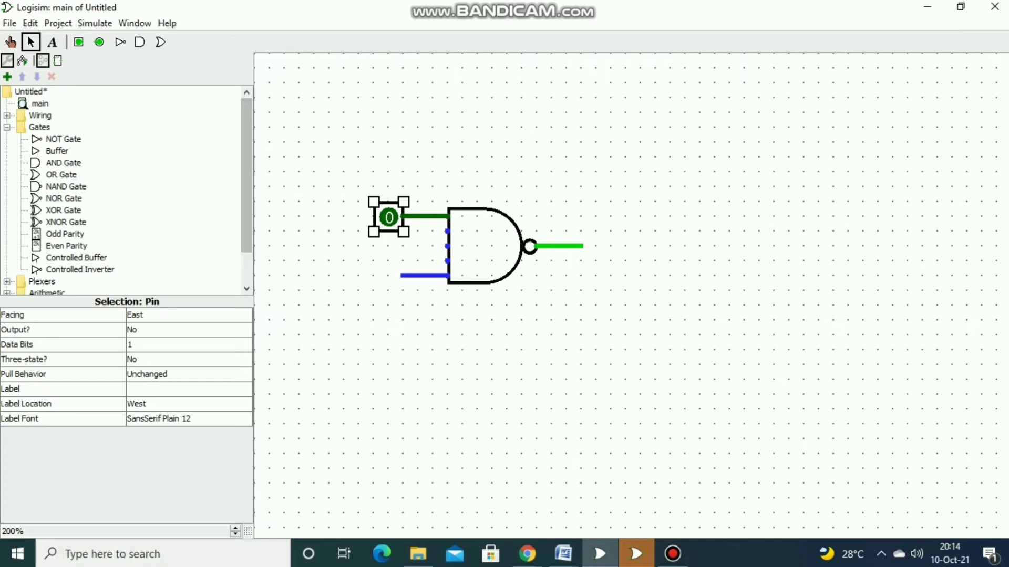
pyautogui.click(79, 42)
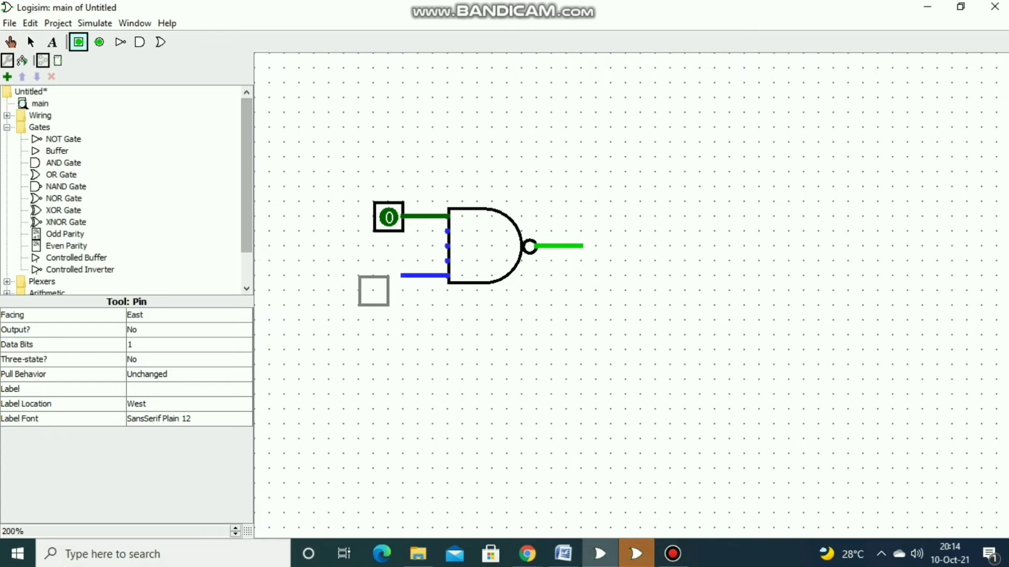
pyautogui.click(402, 276)
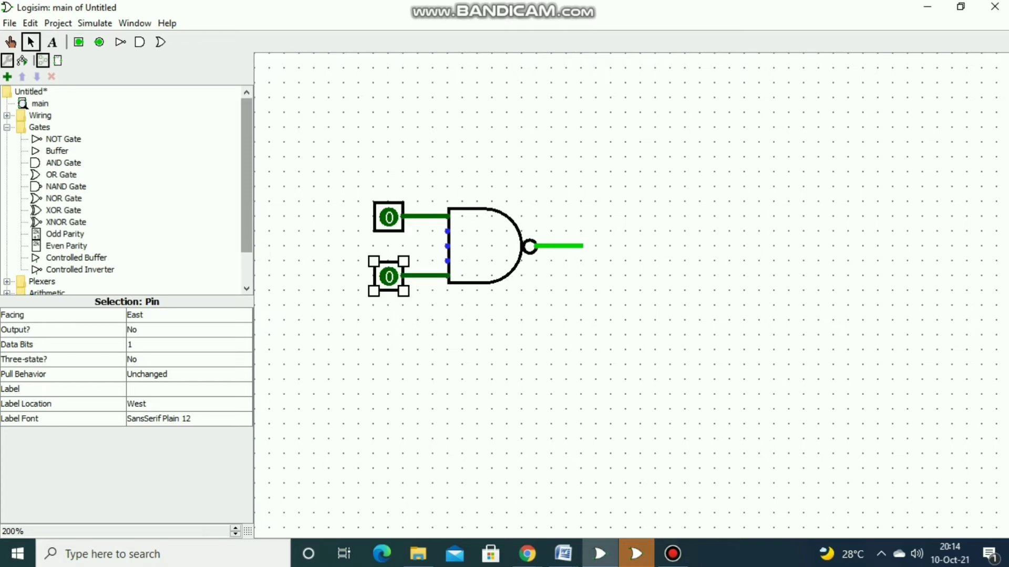
pyautogui.click(99, 42)
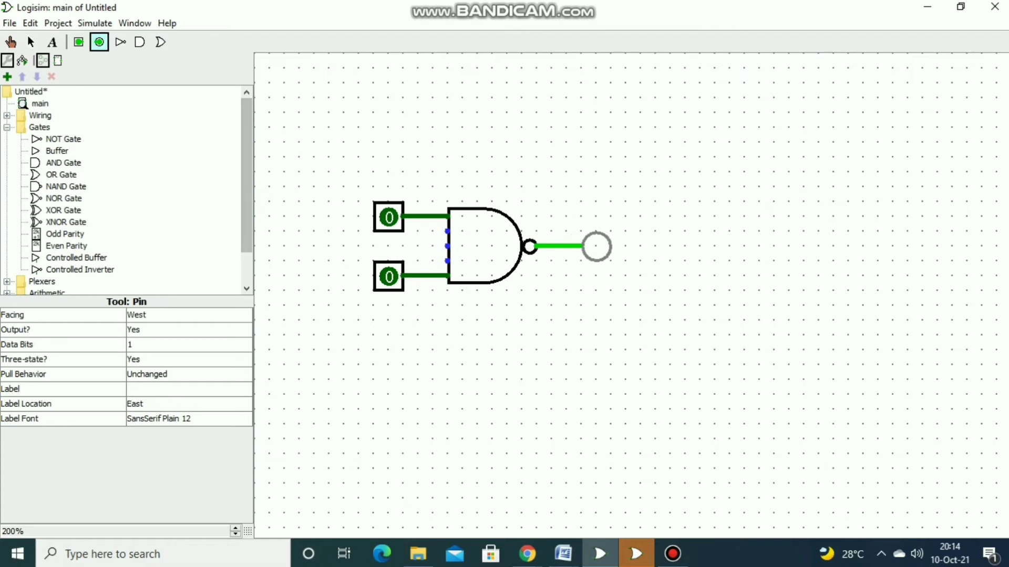
pyautogui.click(582, 247)
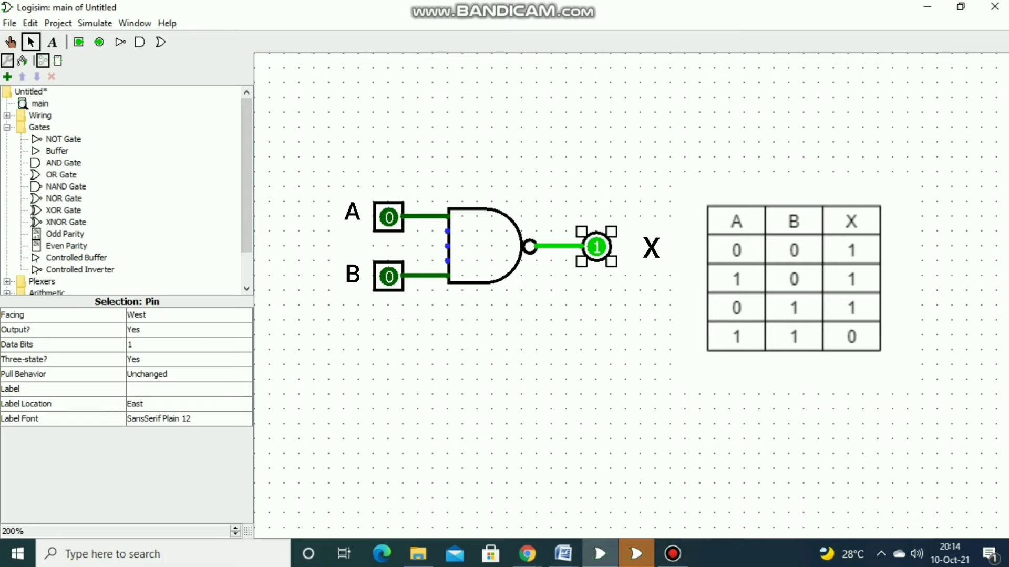
# Check the NAND gate's input pins A and B at 0 and its output pin X against the truth table
pyautogui.click(403, 421)
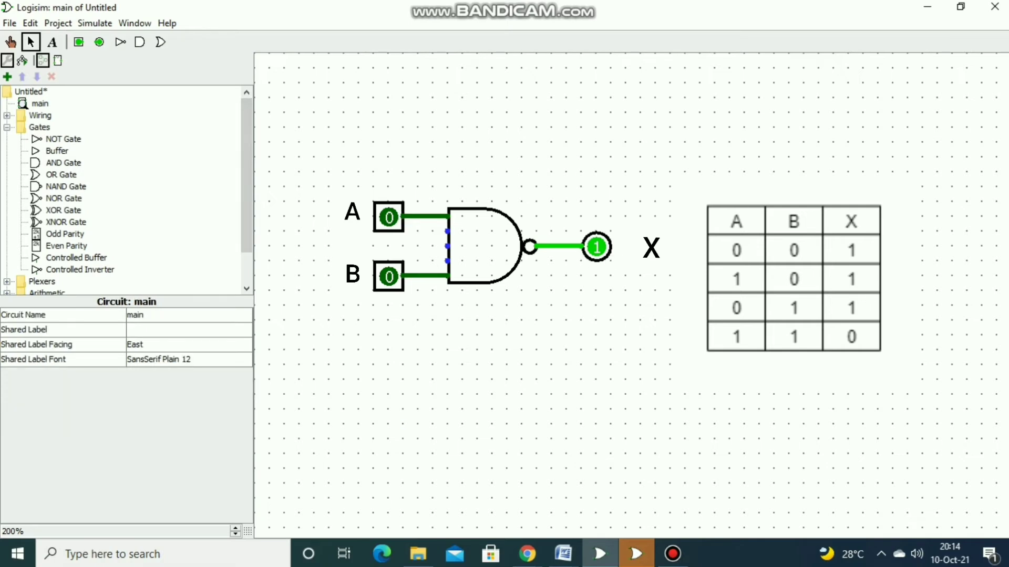
pyautogui.click(389, 217)
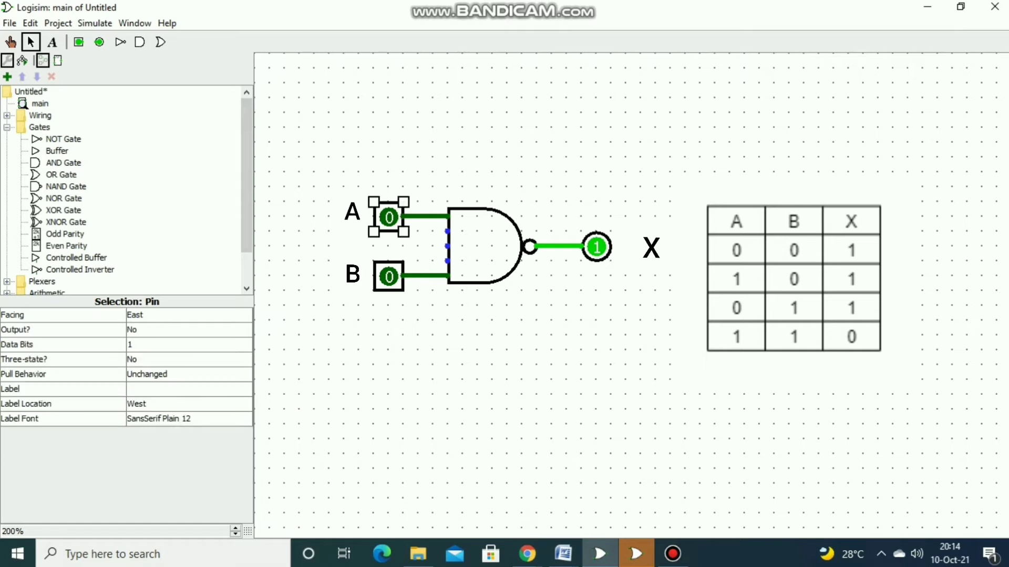
pyautogui.click(389, 276)
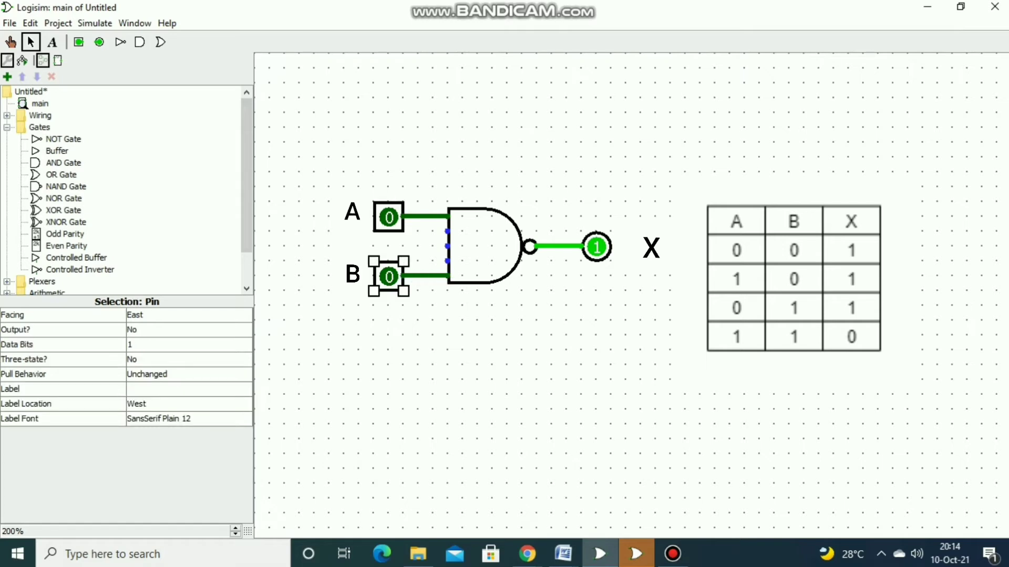
pyautogui.click(597, 247)
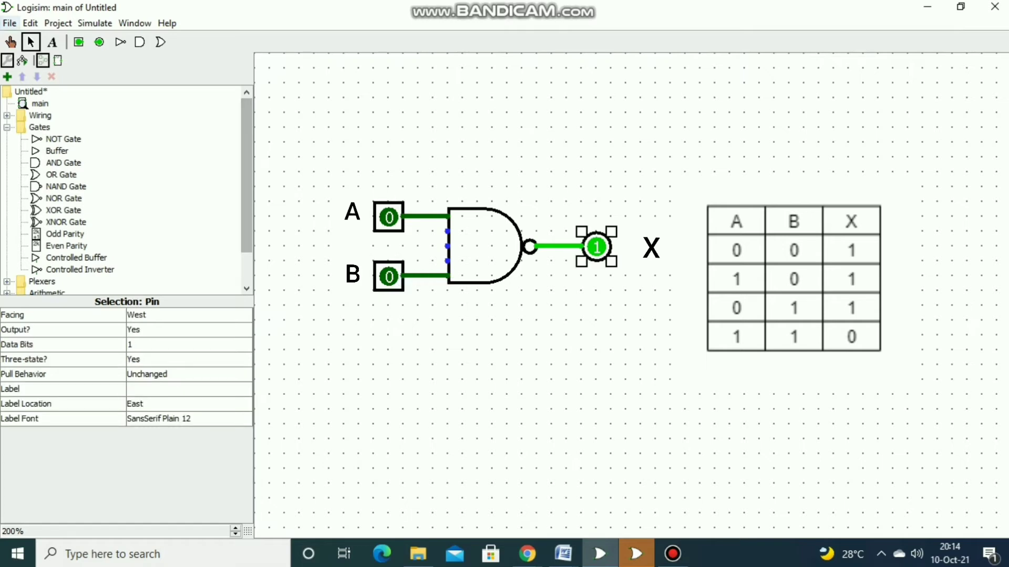
# Test the NAND gate with A and B at 1/0, 0/1 and 1/1, checking output X each time
pyautogui.click(11, 42)
pyautogui.click(389, 217)
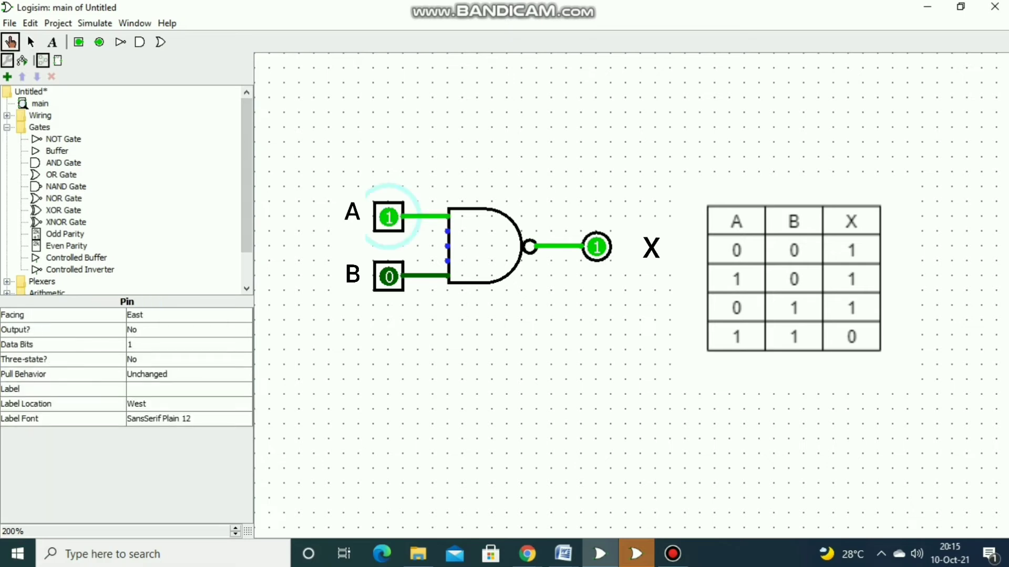
pyautogui.click(596, 247)
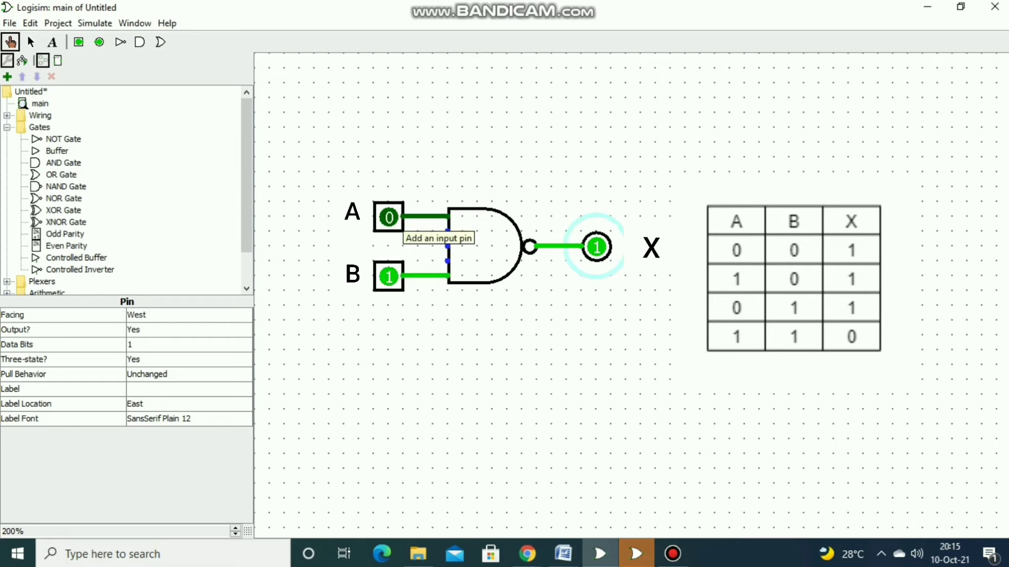
pyautogui.click(389, 217)
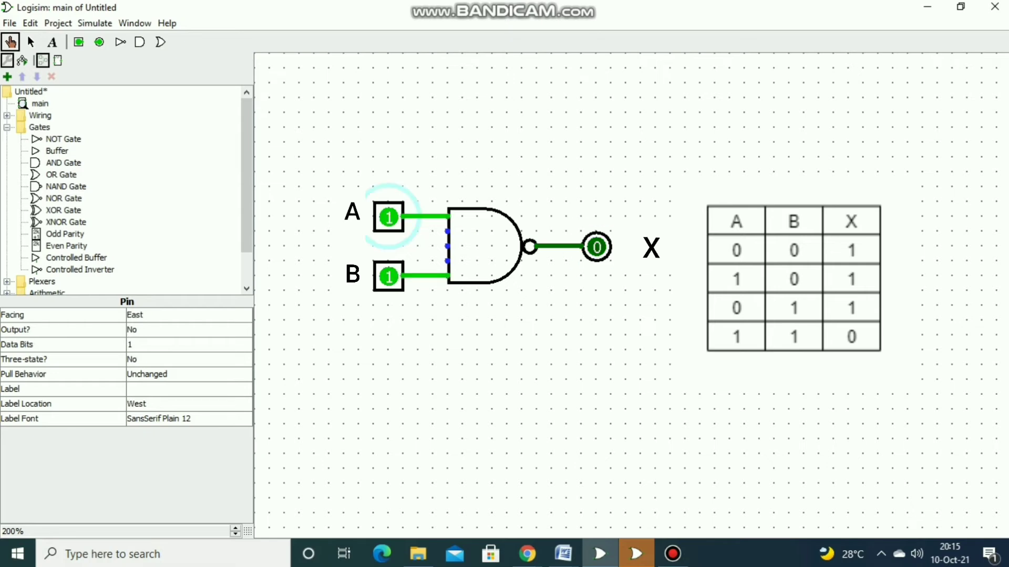
pyautogui.click(389, 276)
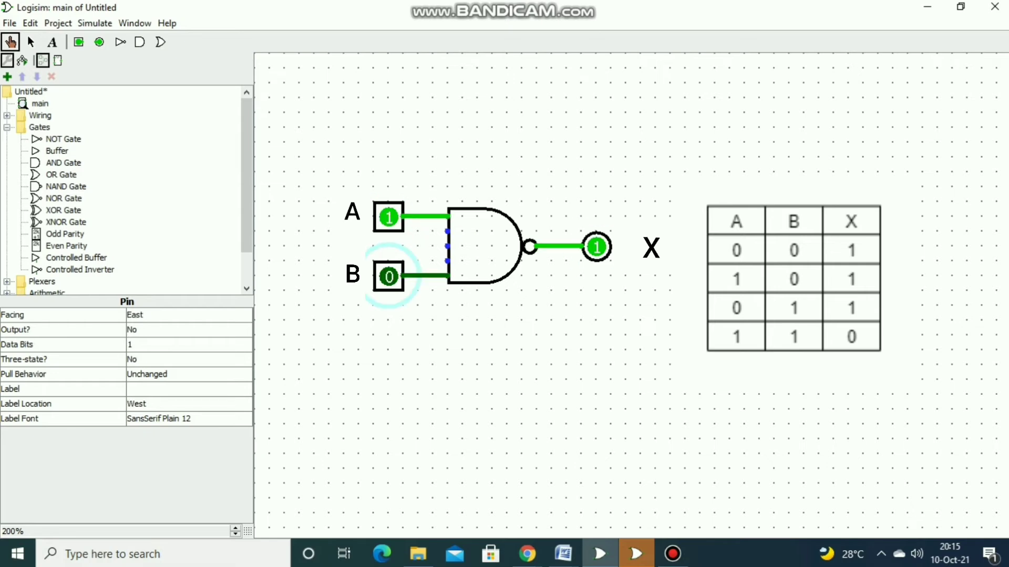
pyautogui.click(389, 277)
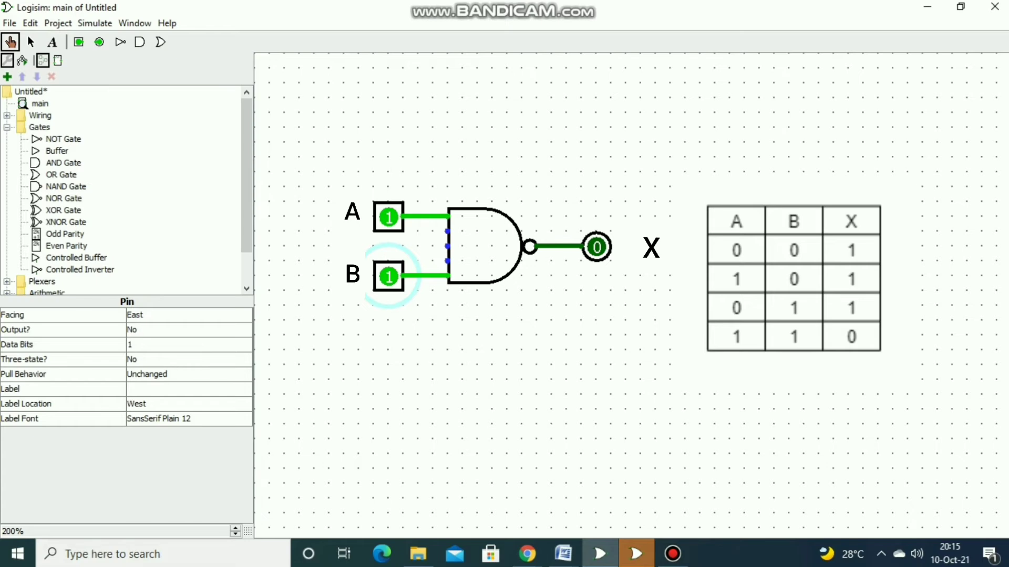
pyautogui.click(596, 247)
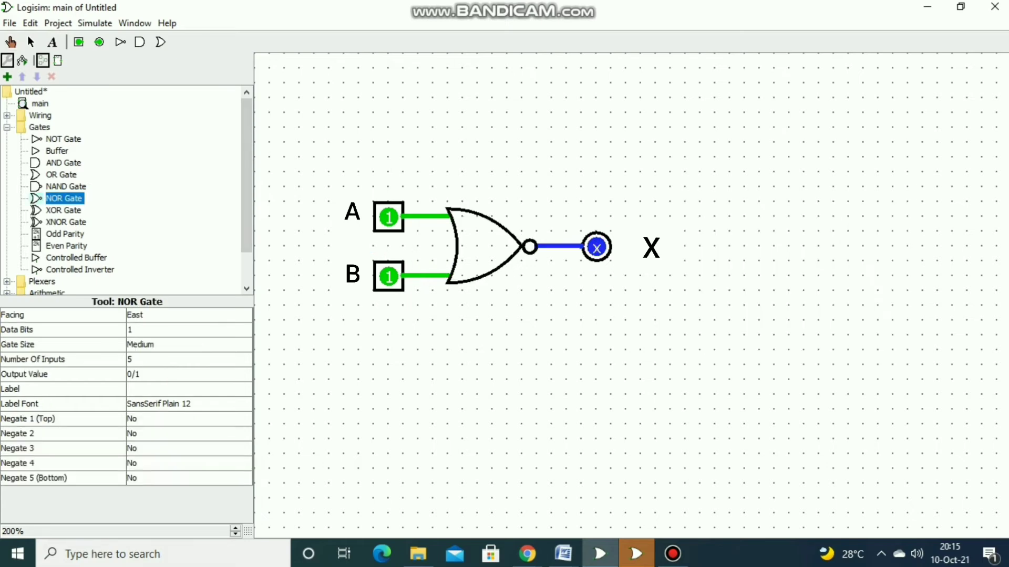
# Place a NOR gate so that it connects the A and B input wires to the output wire of X
pyautogui.click(537, 246)
pyautogui.click(578, 341)
pyautogui.moveTo(389, 217)
pyautogui.mouseDown()
pyautogui.moveTo(374, 216)
pyautogui.moveTo(389, 216)
pyautogui.mouseUp()
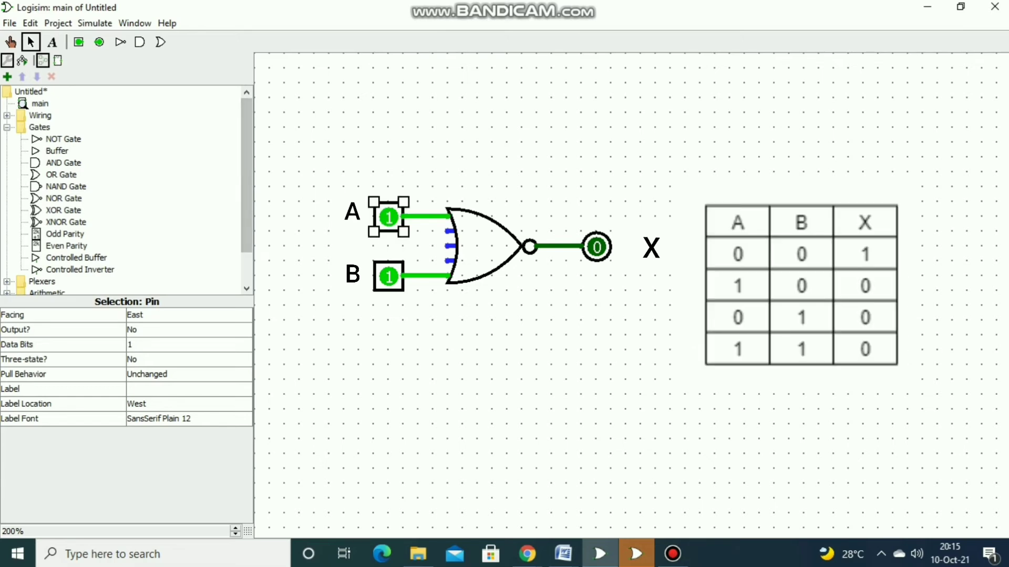
# Set the NOR gate's inputs A and B to 0 and check output pin X
pyautogui.click(11, 42)
pyautogui.click(389, 217)
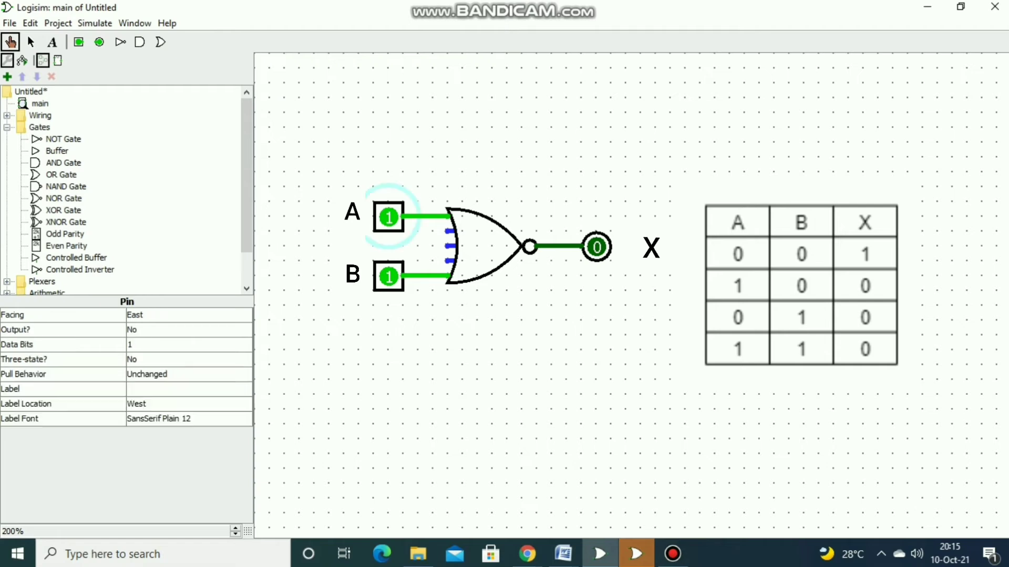
pyautogui.click(389, 277)
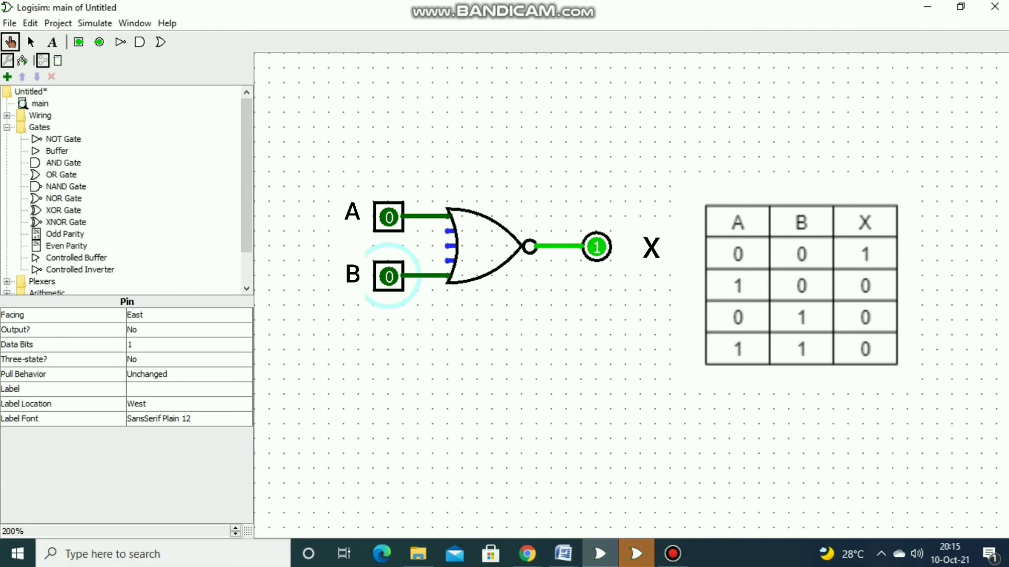
pyautogui.click(389, 217)
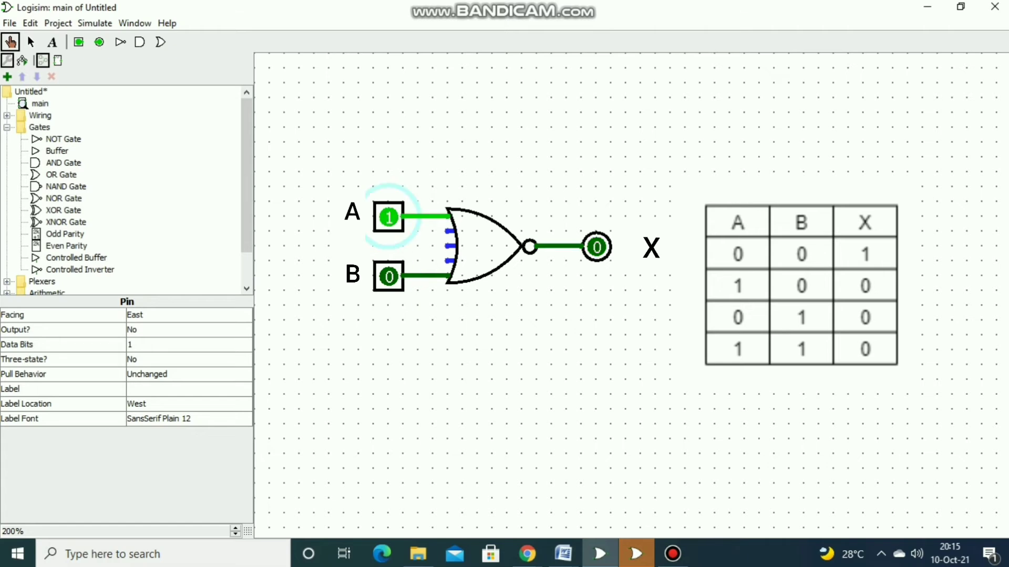
pyautogui.click(388, 217)
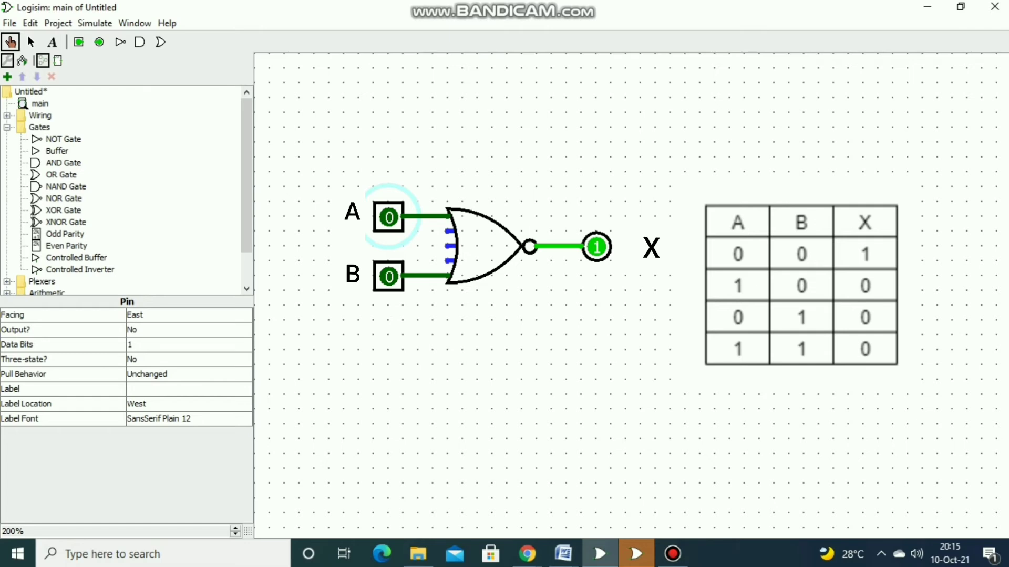
pyautogui.click(596, 247)
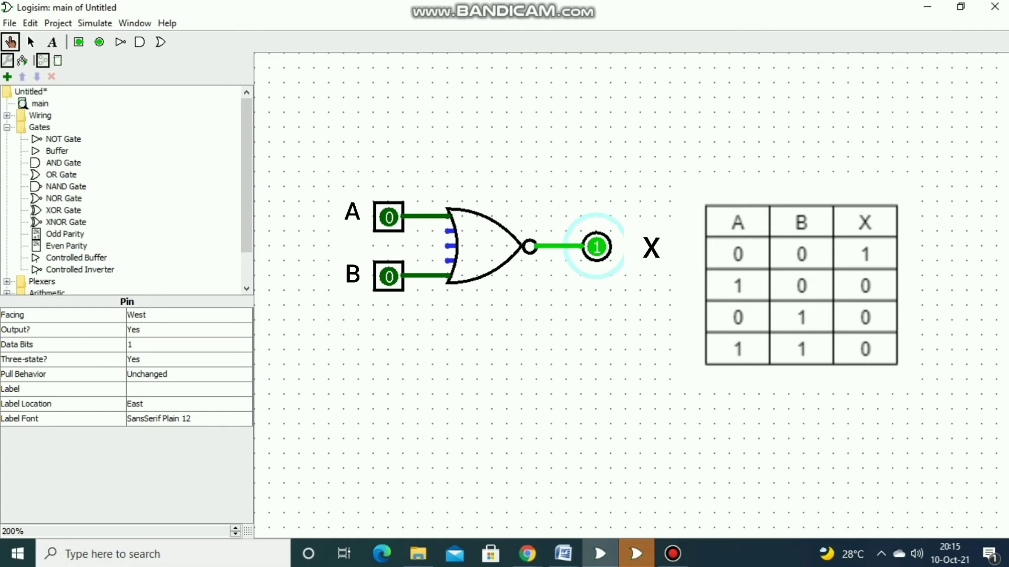
# Test the NOR gate with A and B at 1/0, 0/1 and 1/1, checking output X
pyautogui.click(388, 217)
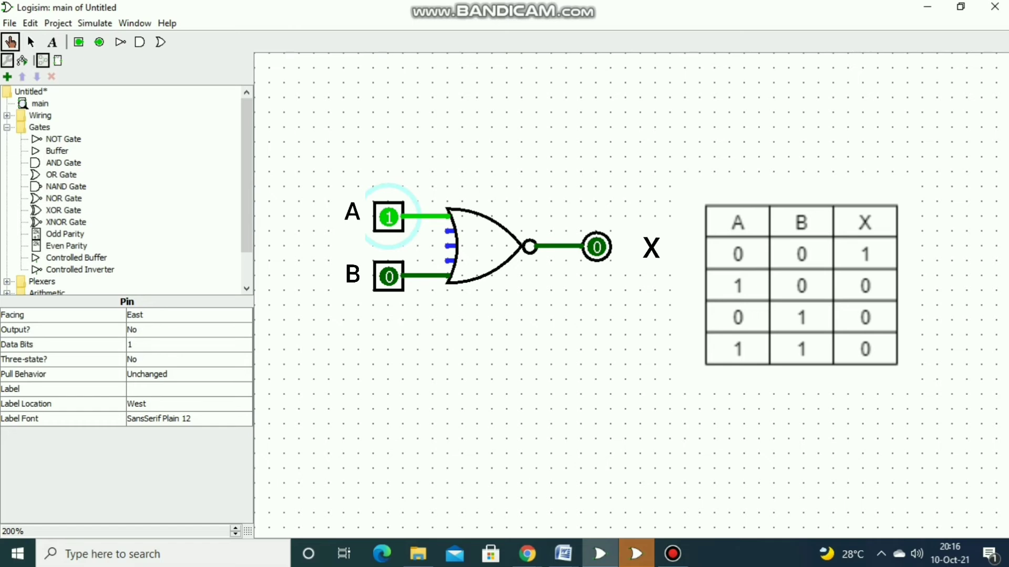
pyautogui.click(389, 217)
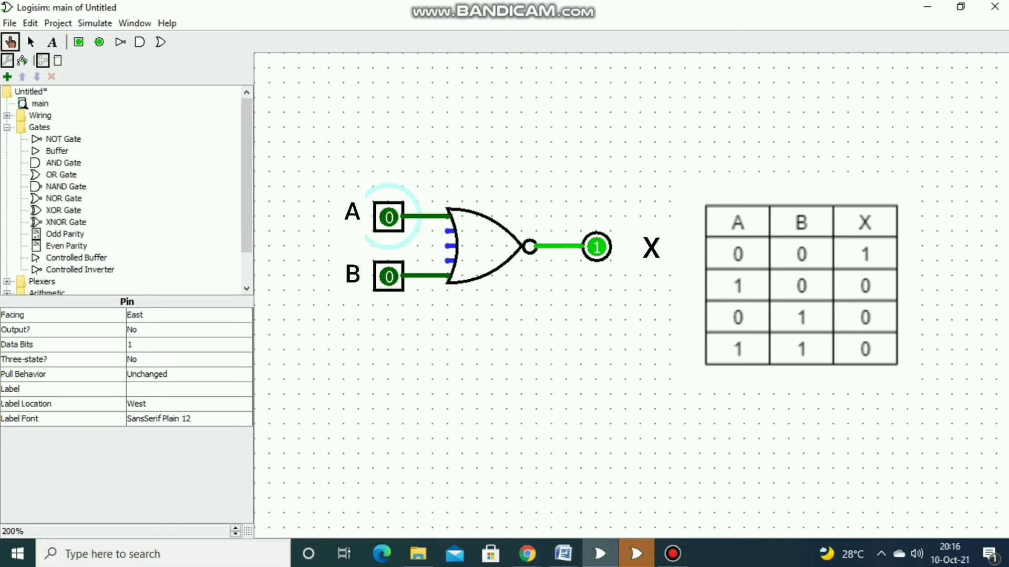
pyautogui.click(389, 276)
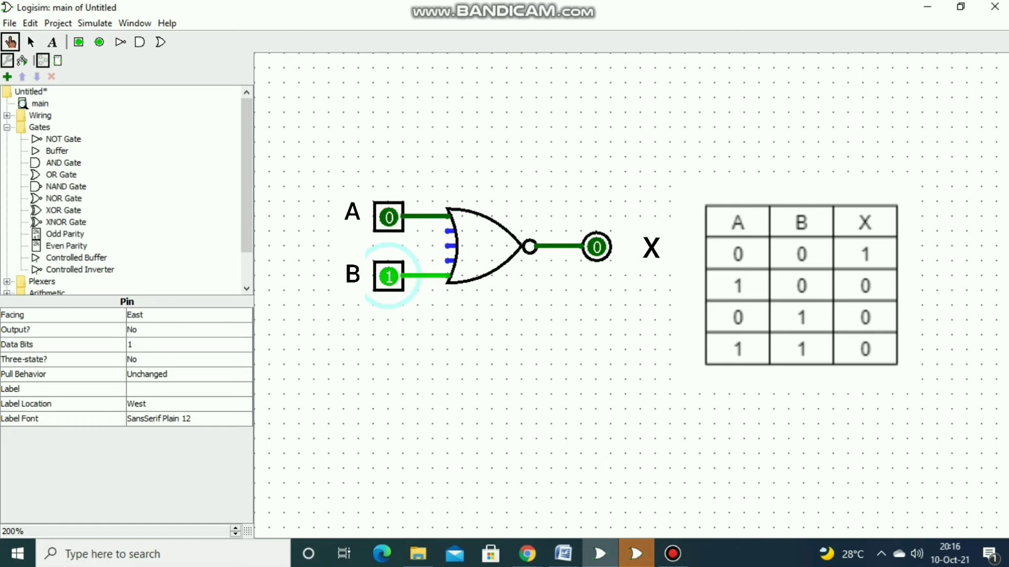
pyautogui.click(596, 247)
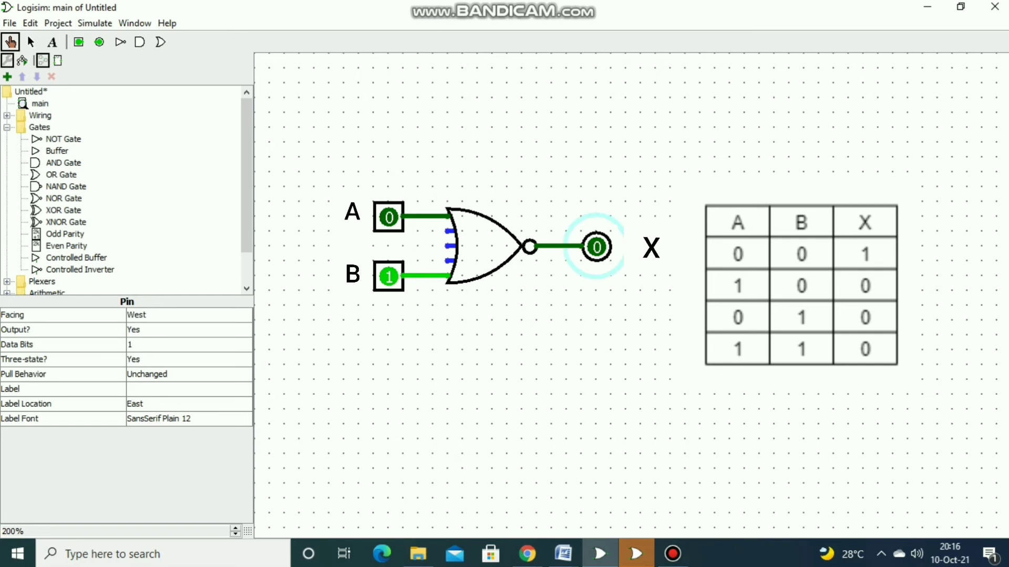
pyautogui.click(389, 217)
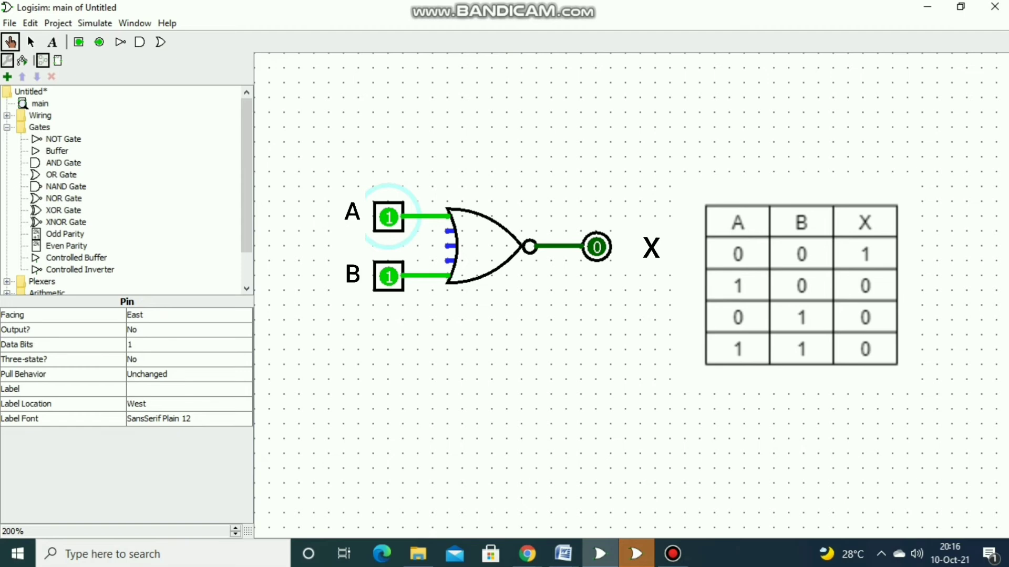
pyautogui.click(596, 247)
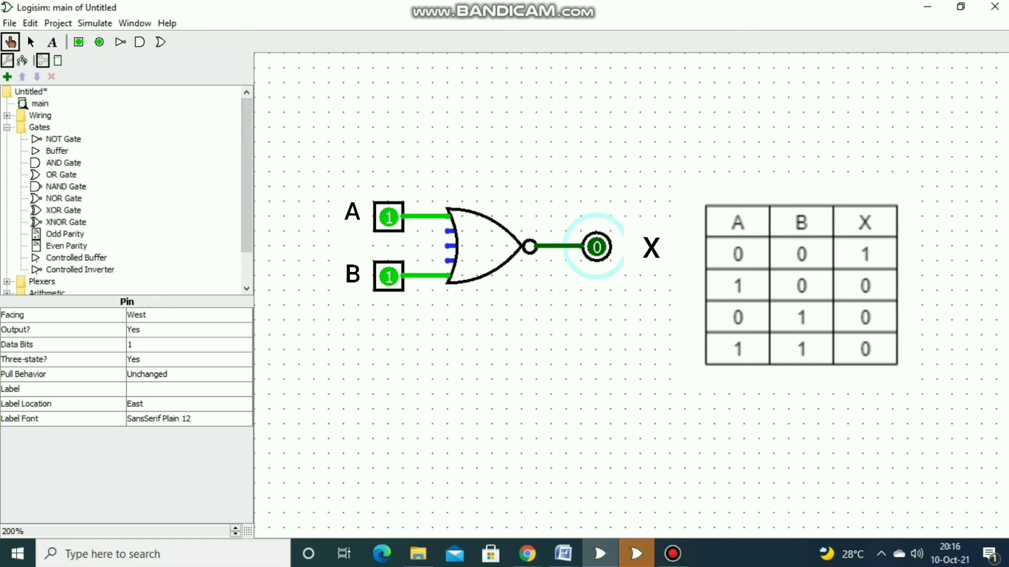
# Replace the NOR gate with an XOR gate and shift it one grid step left between the input wires and the output wire
pyautogui.click(31, 42)
pyautogui.click(490, 246)
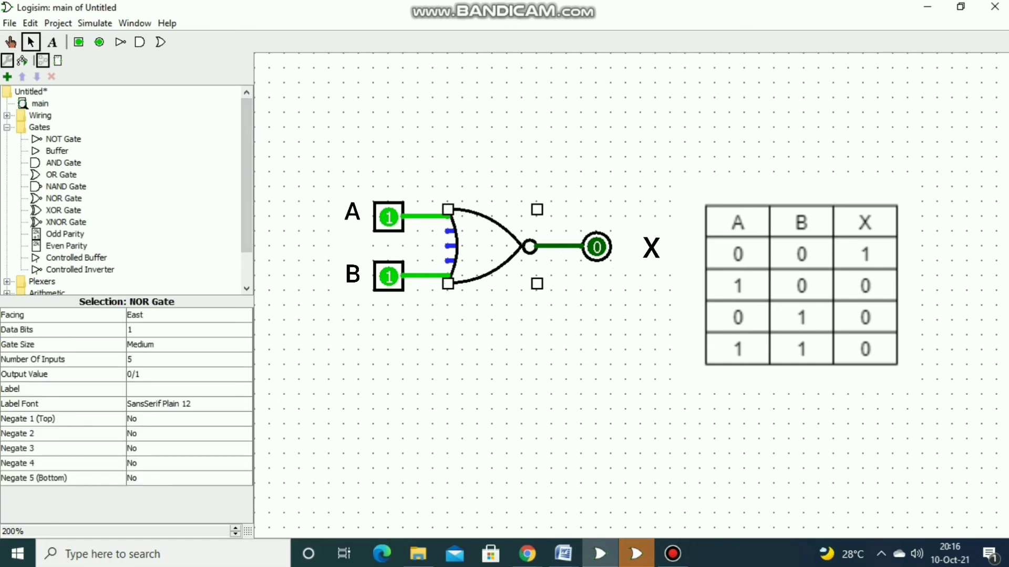
pyautogui.press('Delete')
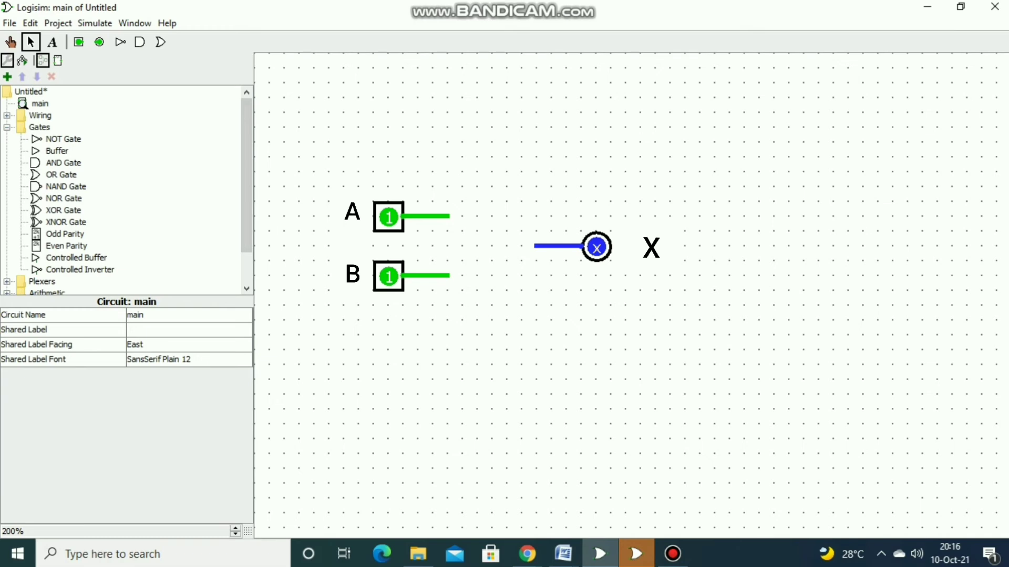
pyautogui.click(63, 210)
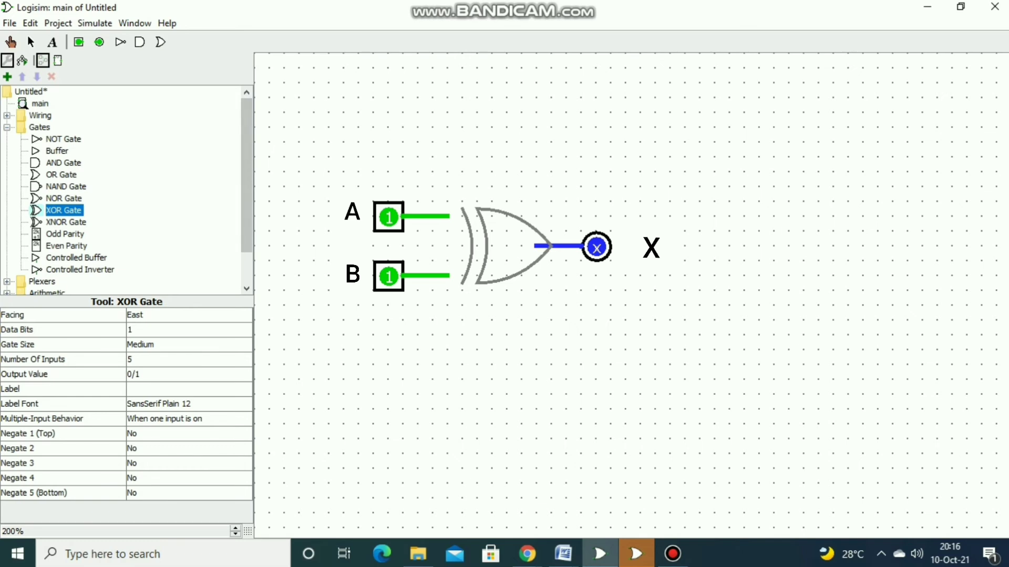
pyautogui.click(536, 245)
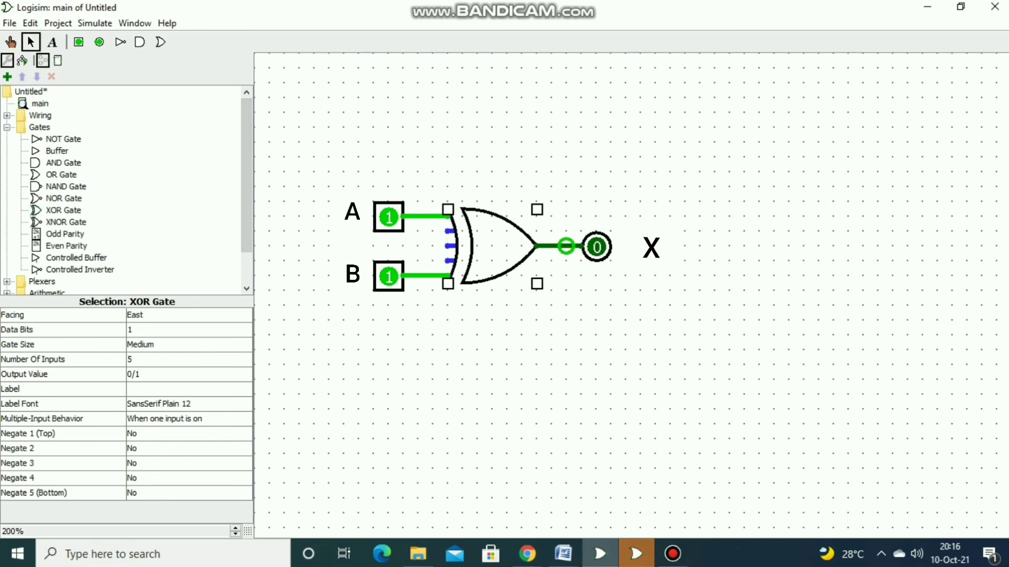
pyautogui.click(547, 246)
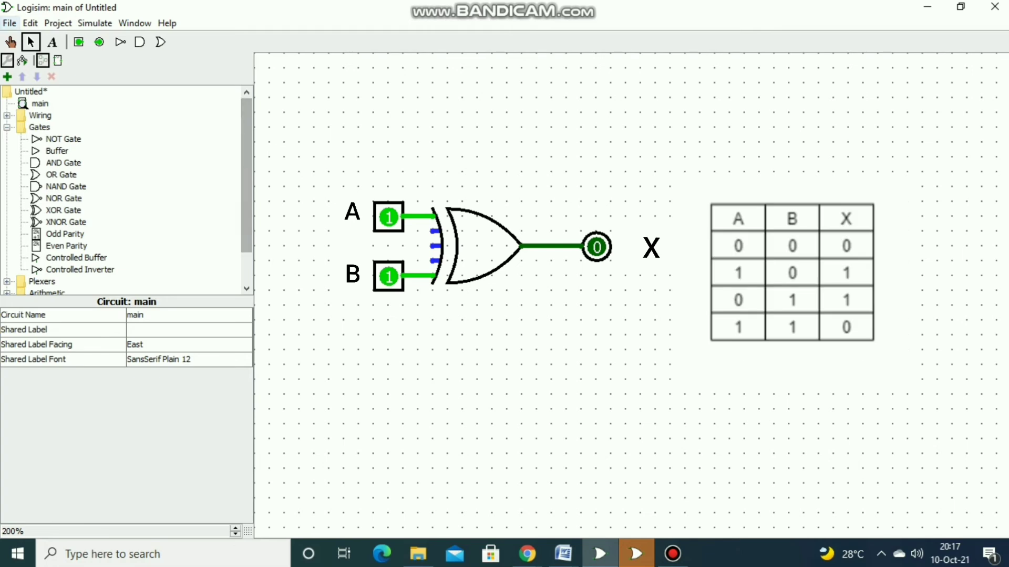
# Test the XOR gate by toggling the values of input pins A and B
pyautogui.click(10, 42)
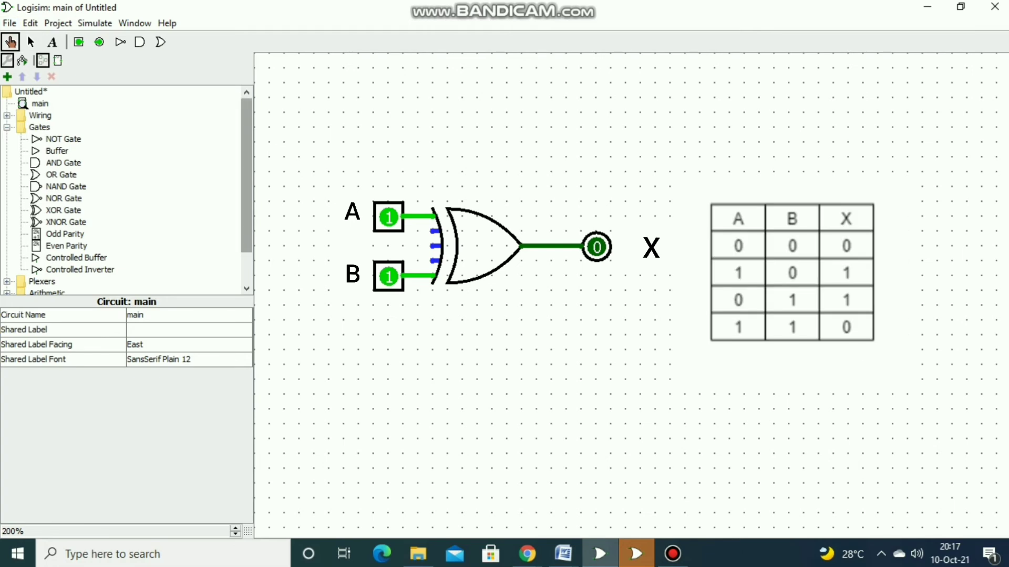
pyautogui.click(389, 217)
pyautogui.click(389, 276)
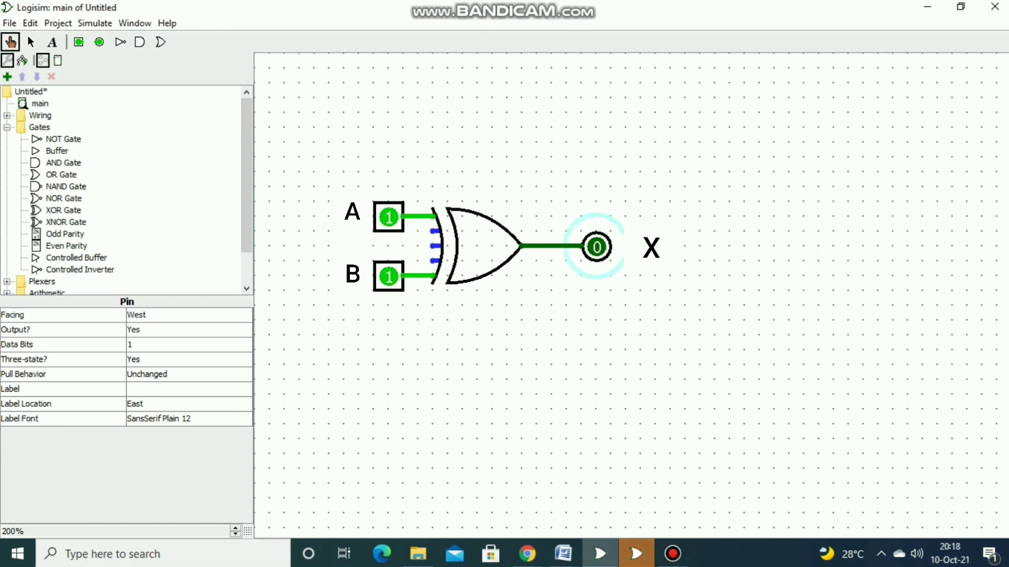
# Replace the XOR gate with an XNOR gate on the A and B wires and wire its output to output pin X
pyautogui.click(484, 246)
pyautogui.press('Delete')
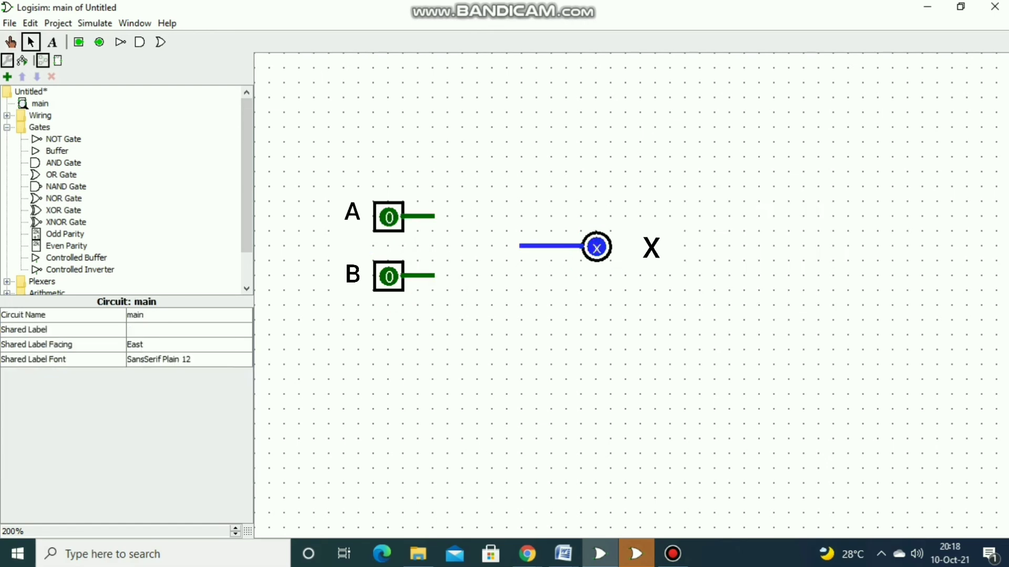
pyautogui.click(66, 222)
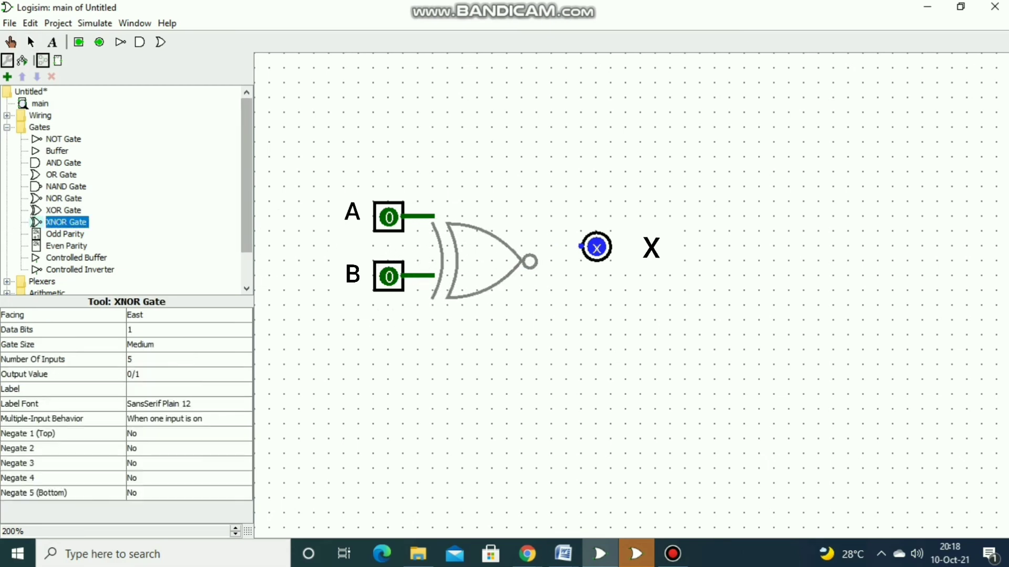
pyautogui.click(531, 247)
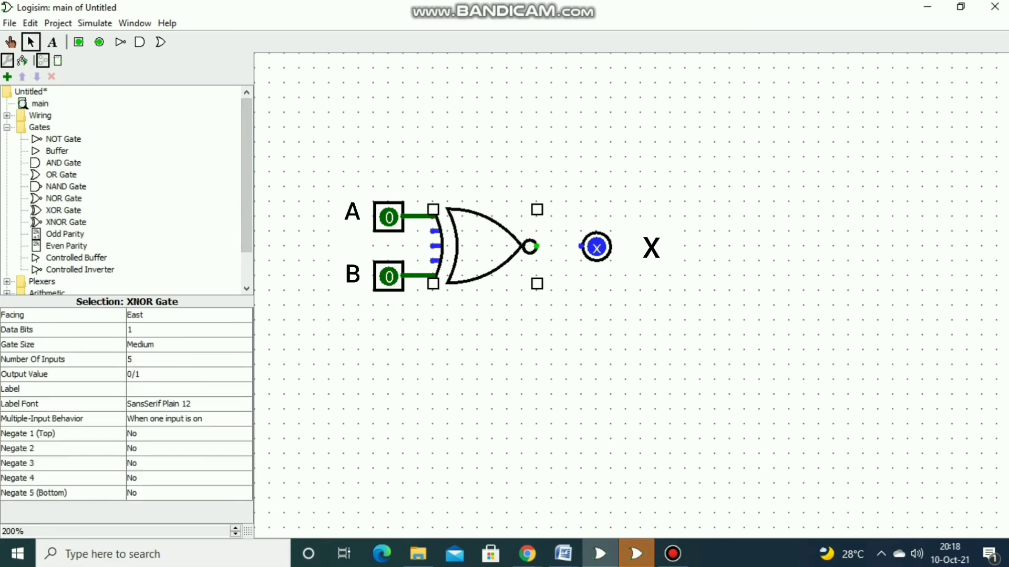
pyautogui.moveTo(536, 246); pyautogui.dragTo(582, 246)
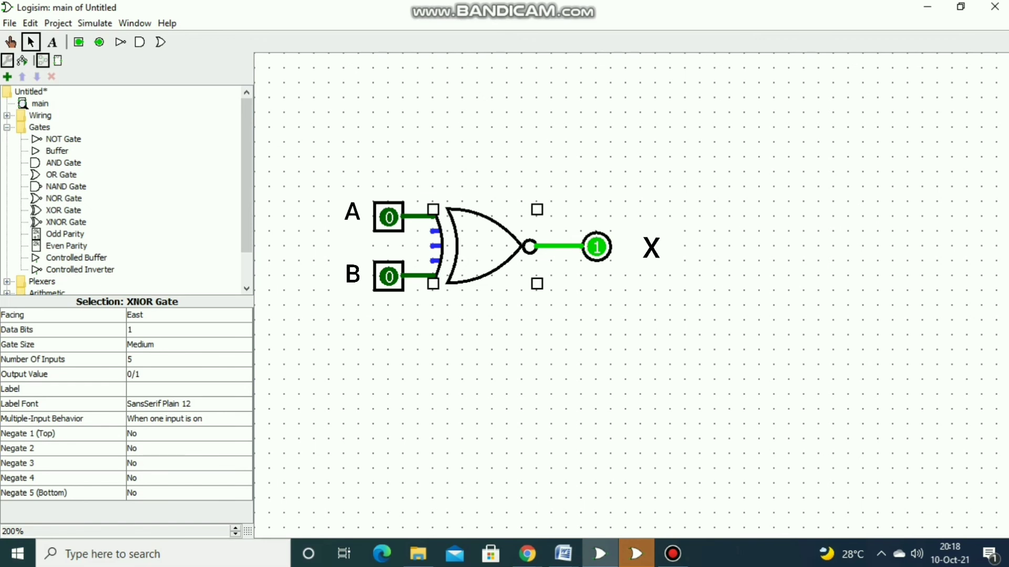
pyautogui.click(572, 326)
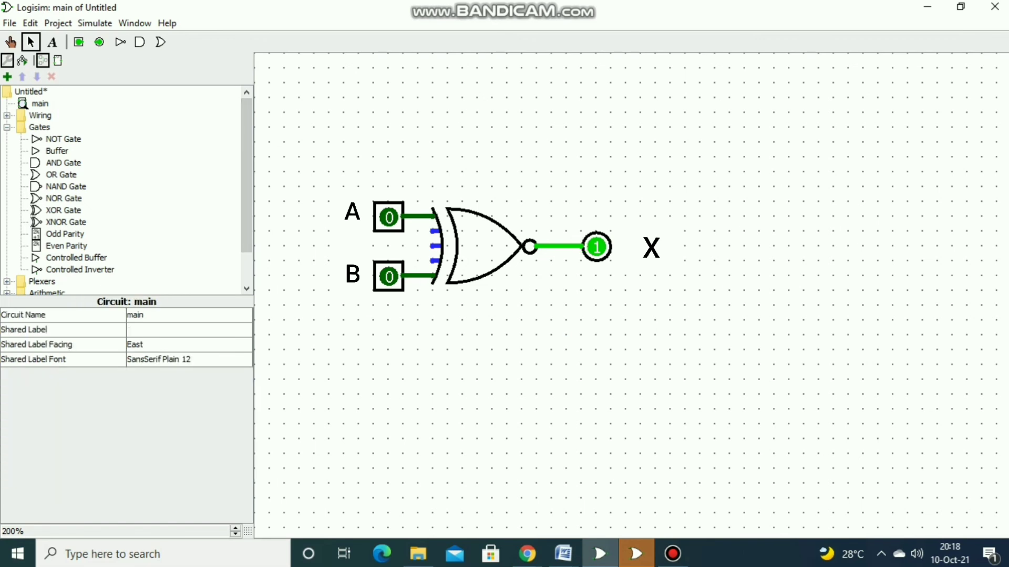